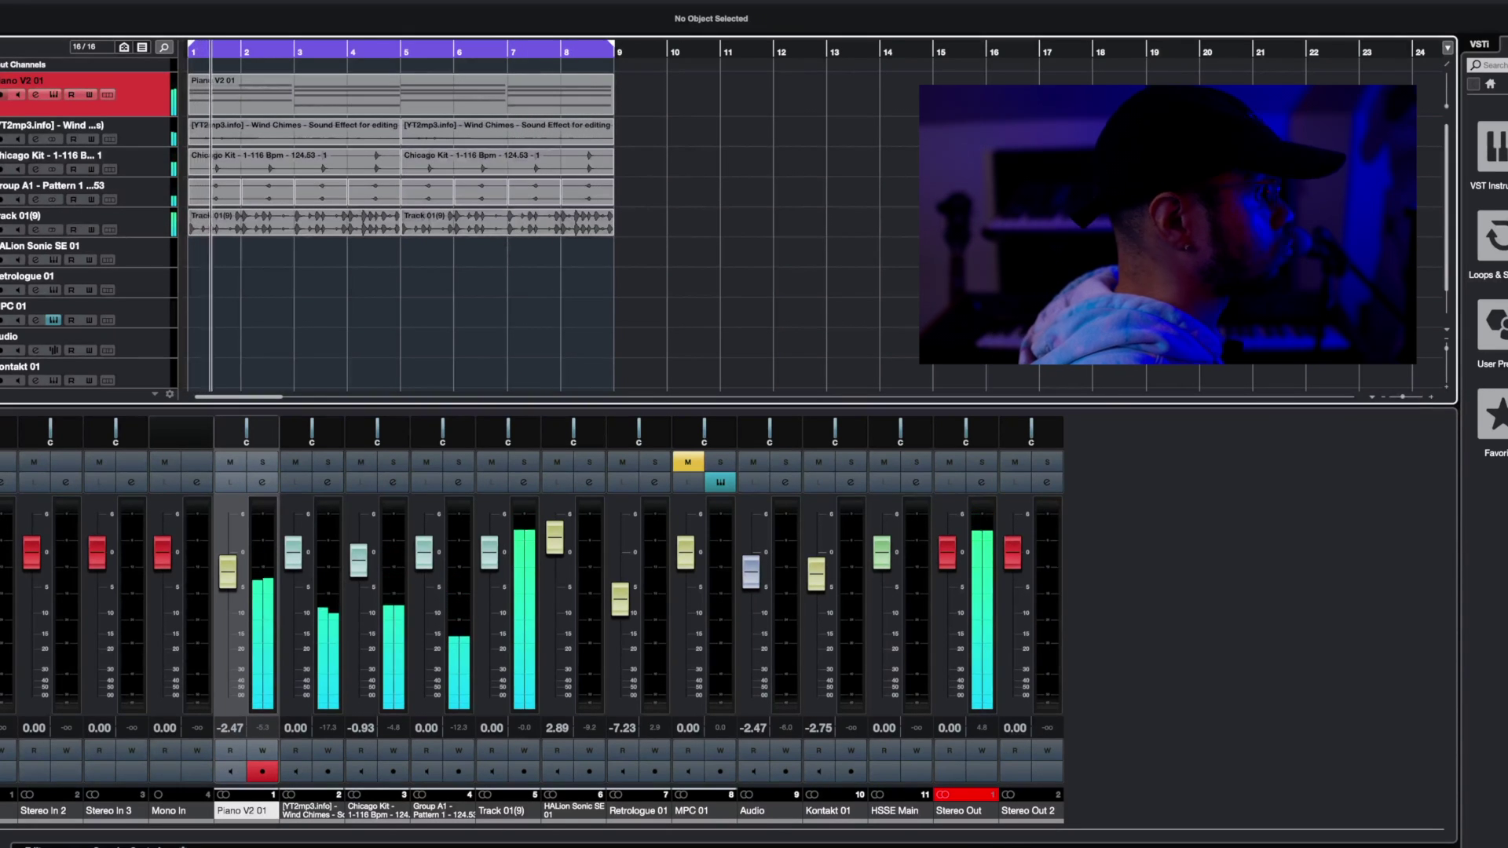
Open the Piano V2 01 part in the key editor and turn on auto-scroll so the view follows playback
{"action": "left_click", "coordinate": [503, 94]}
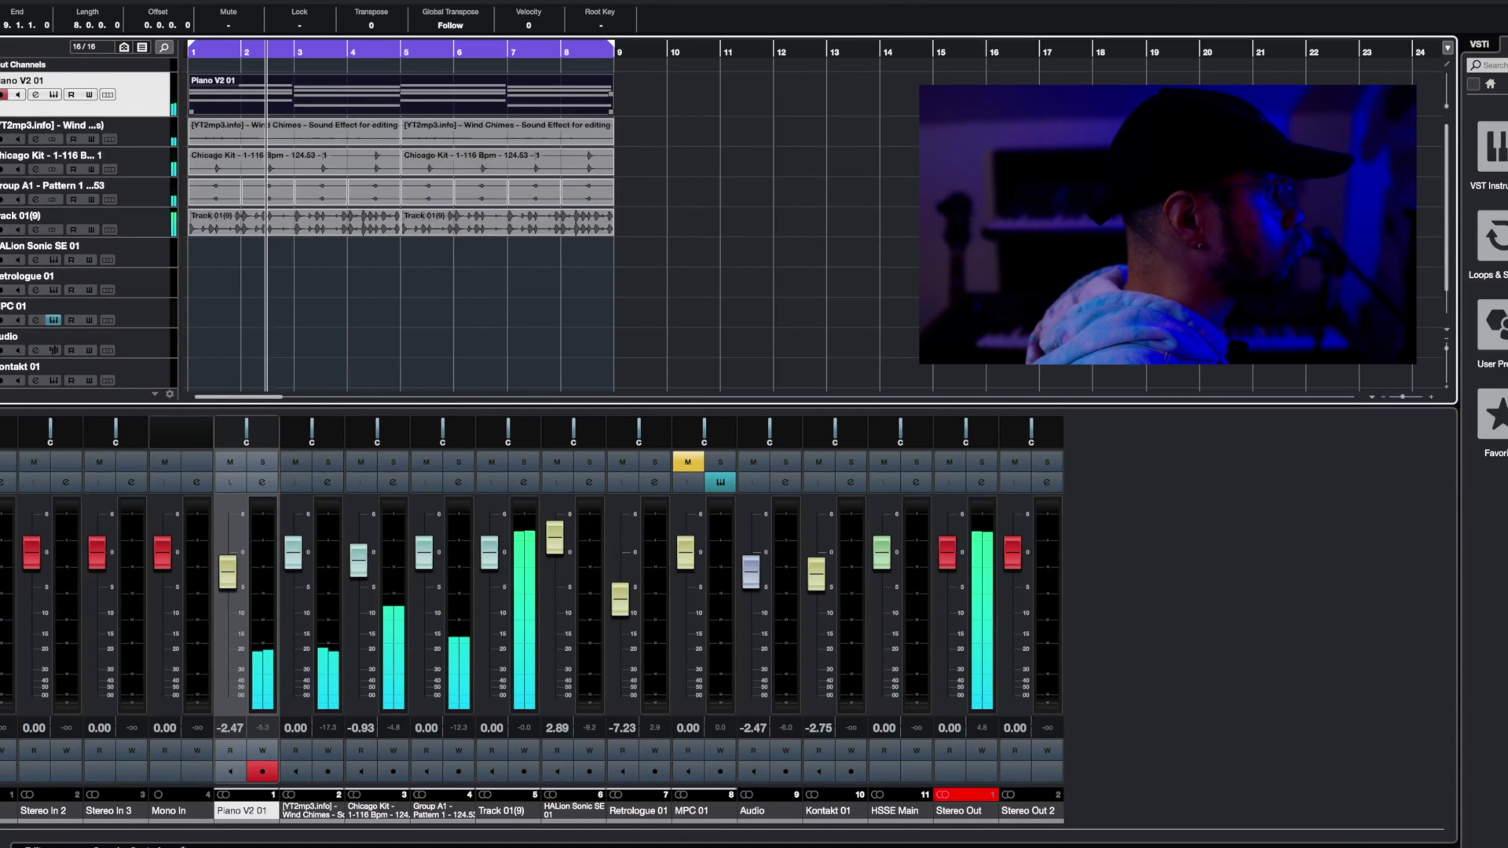
{"action": "double_click", "coordinate": [502, 94]}
{"action": "mouse_move", "coordinate": [605, 782]}
{"action": "key", "text": "f"}
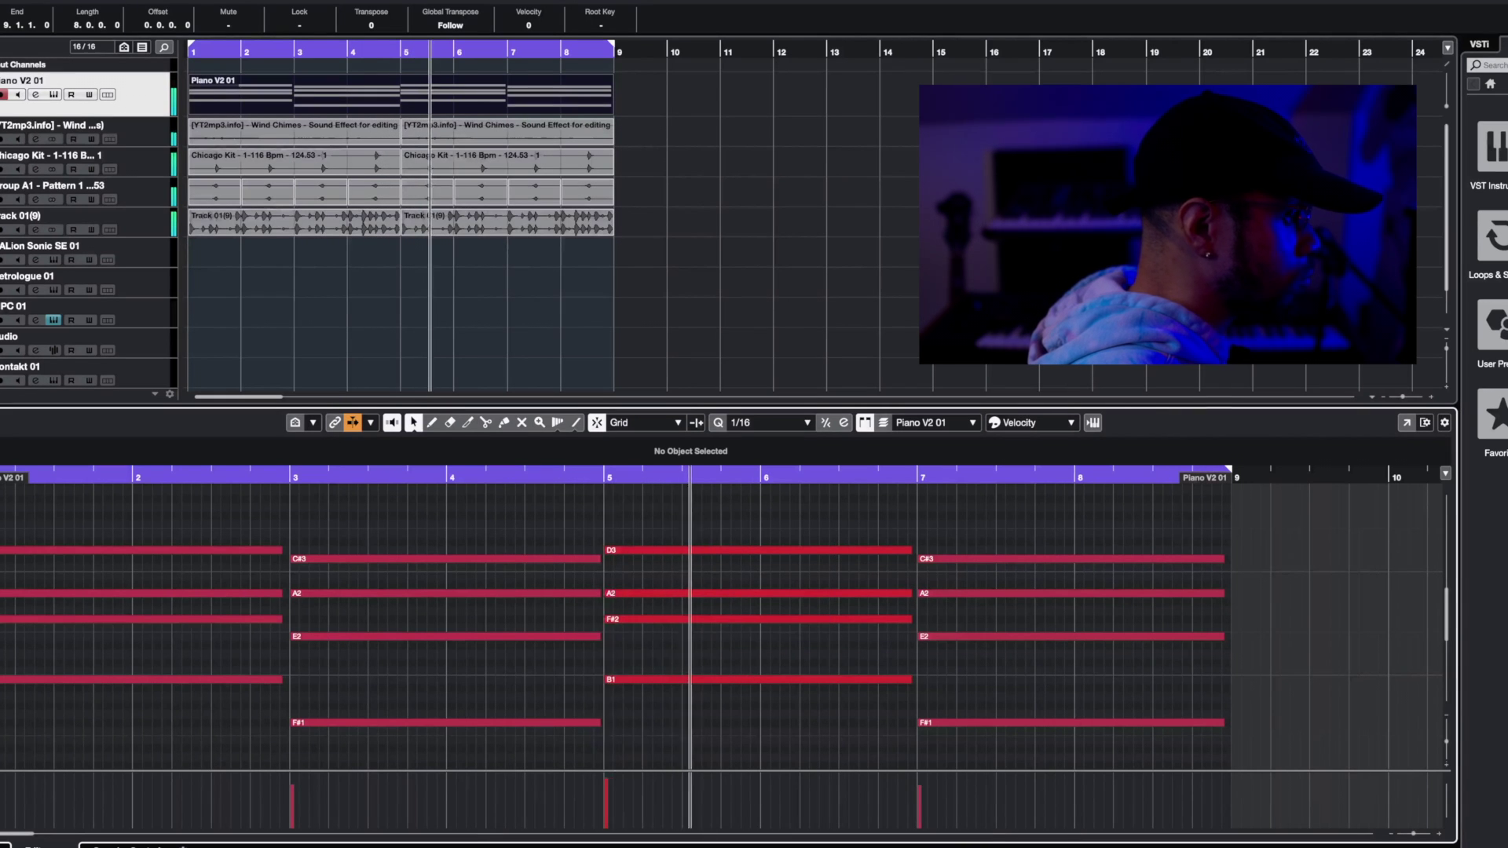
{"action": "mouse_move", "coordinate": [921, 803]}
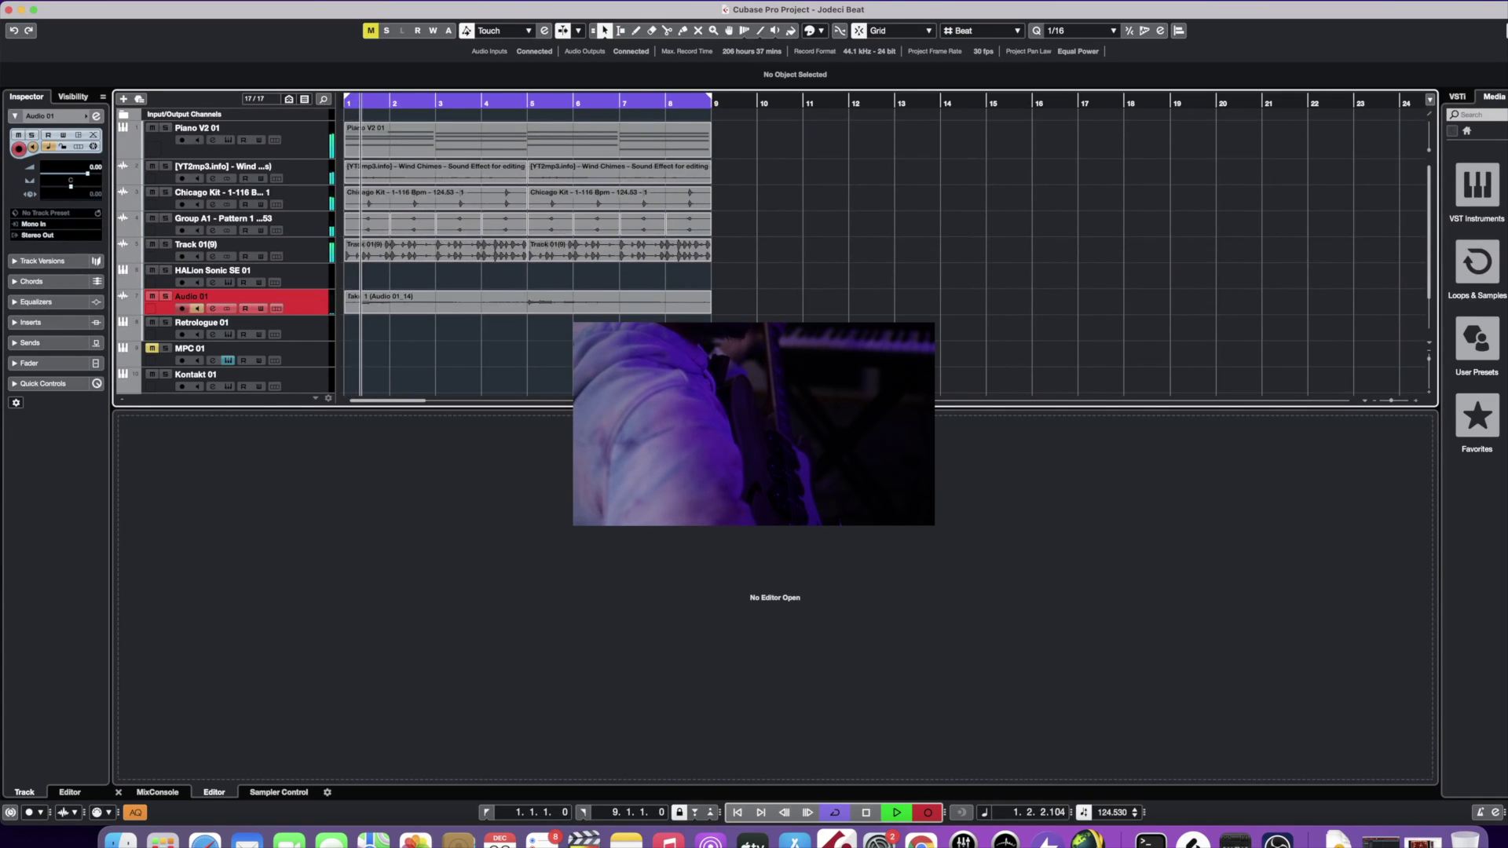
Stop the audio take recording on the Audio 01 track
{"action": "key", "text": "space"}
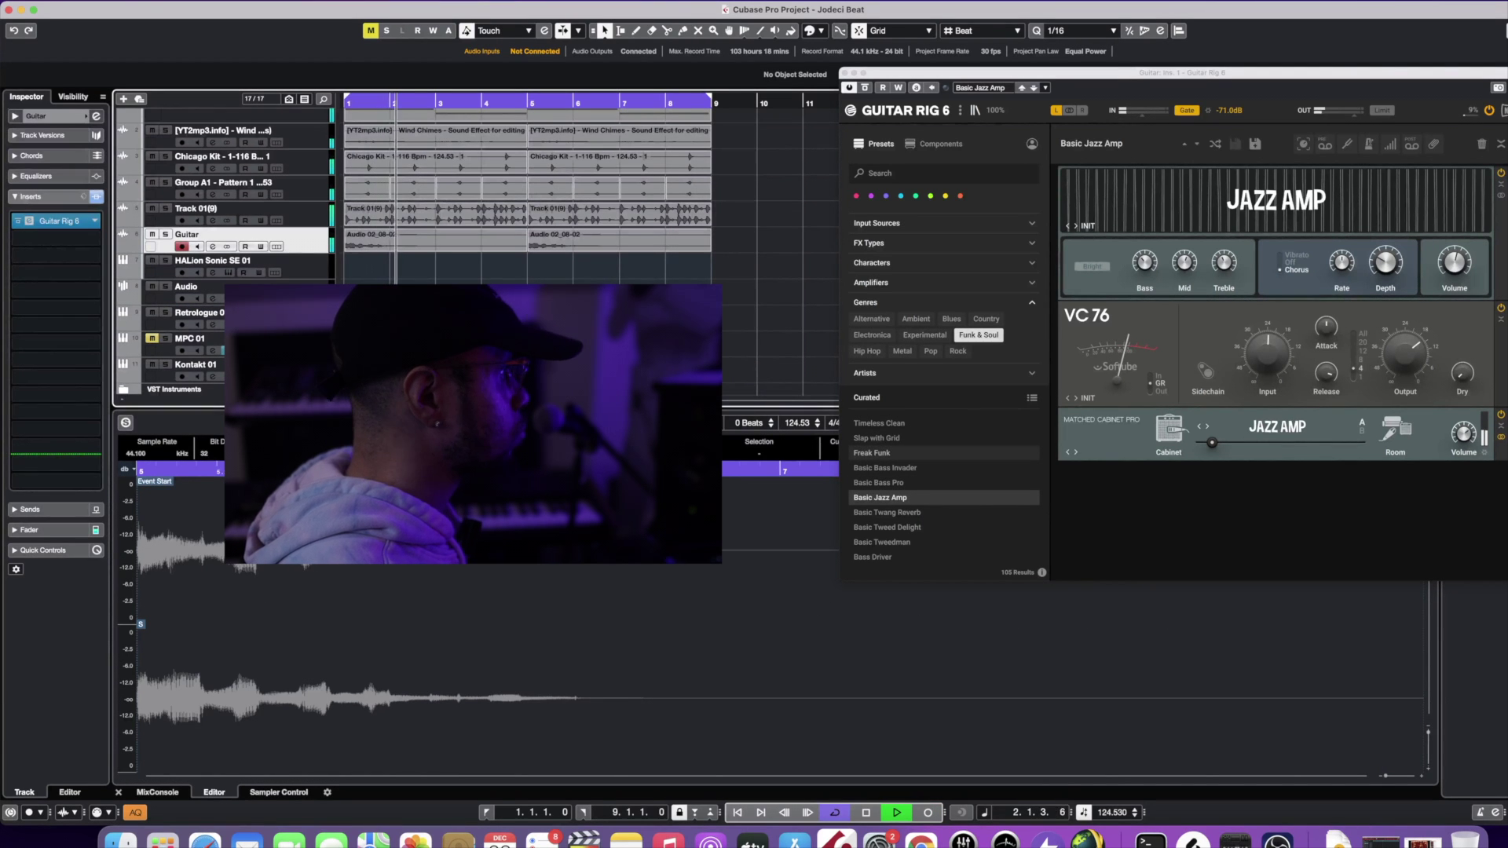
Show the Guitar track's basic settings in the Inspector and browse Guitar Rig 6's Funk & Soul presets around Basic Jazz Amp
{"action": "left_click", "coordinate": [47, 115]}
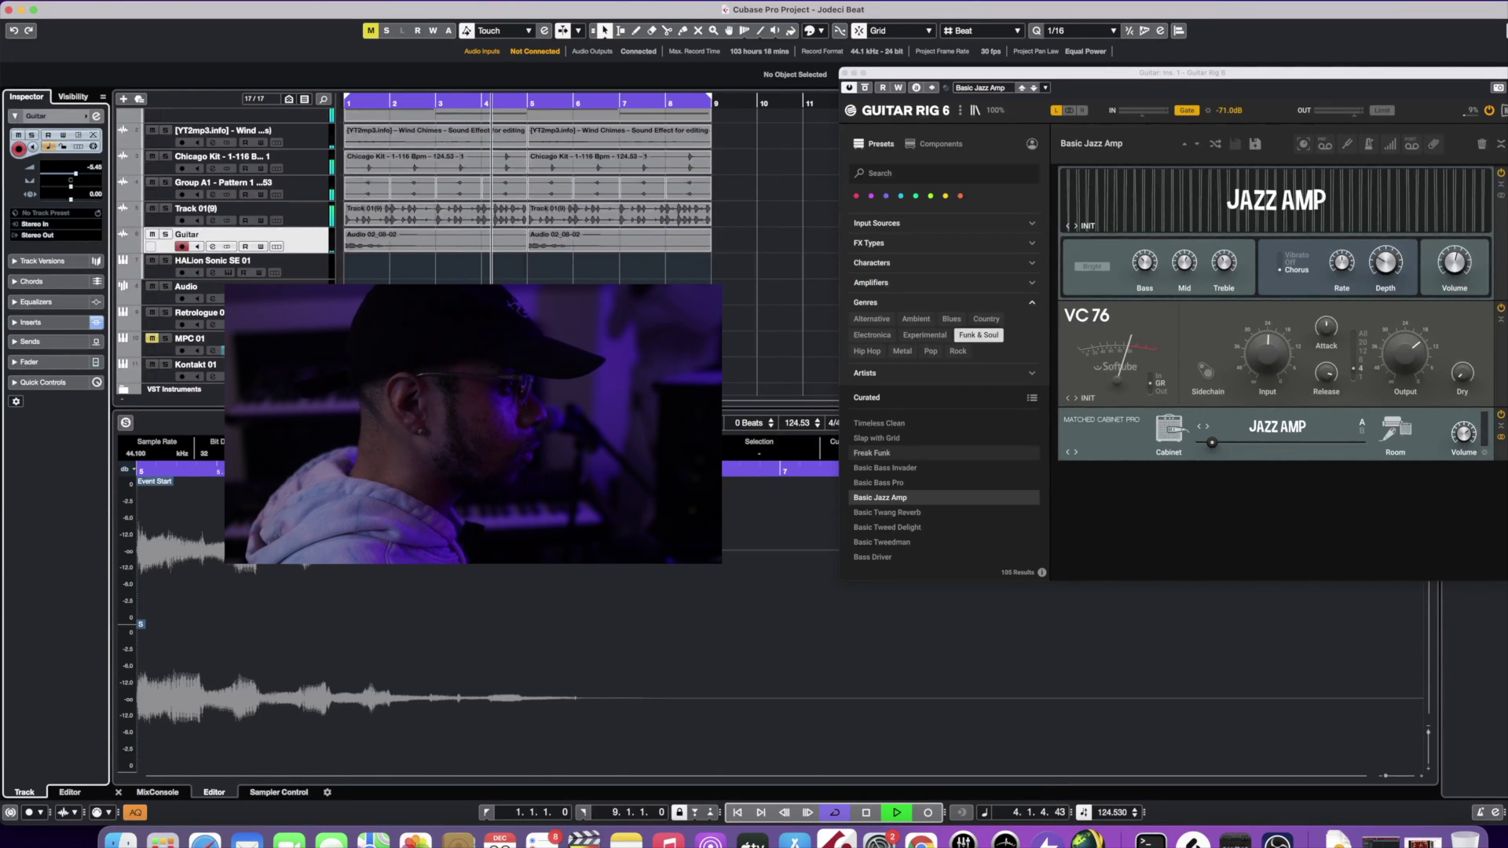
{"action": "scroll", "coordinate": [943, 487], "scroll_direction": "down", "scroll_amount": 2}
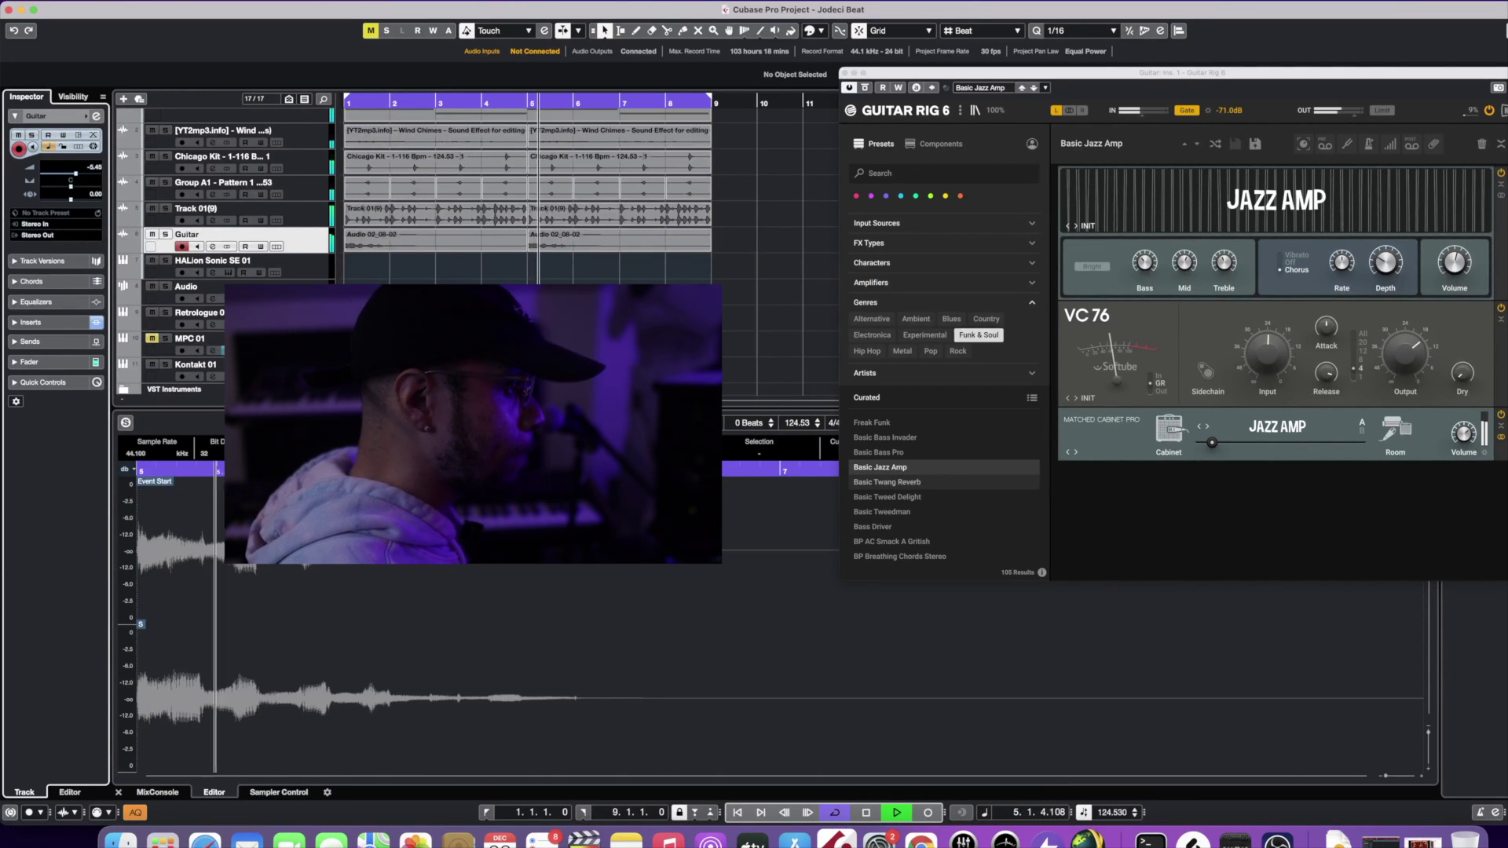
{"action": "scroll", "coordinate": [943, 483], "scroll_direction": "down", "scroll_amount": 5}
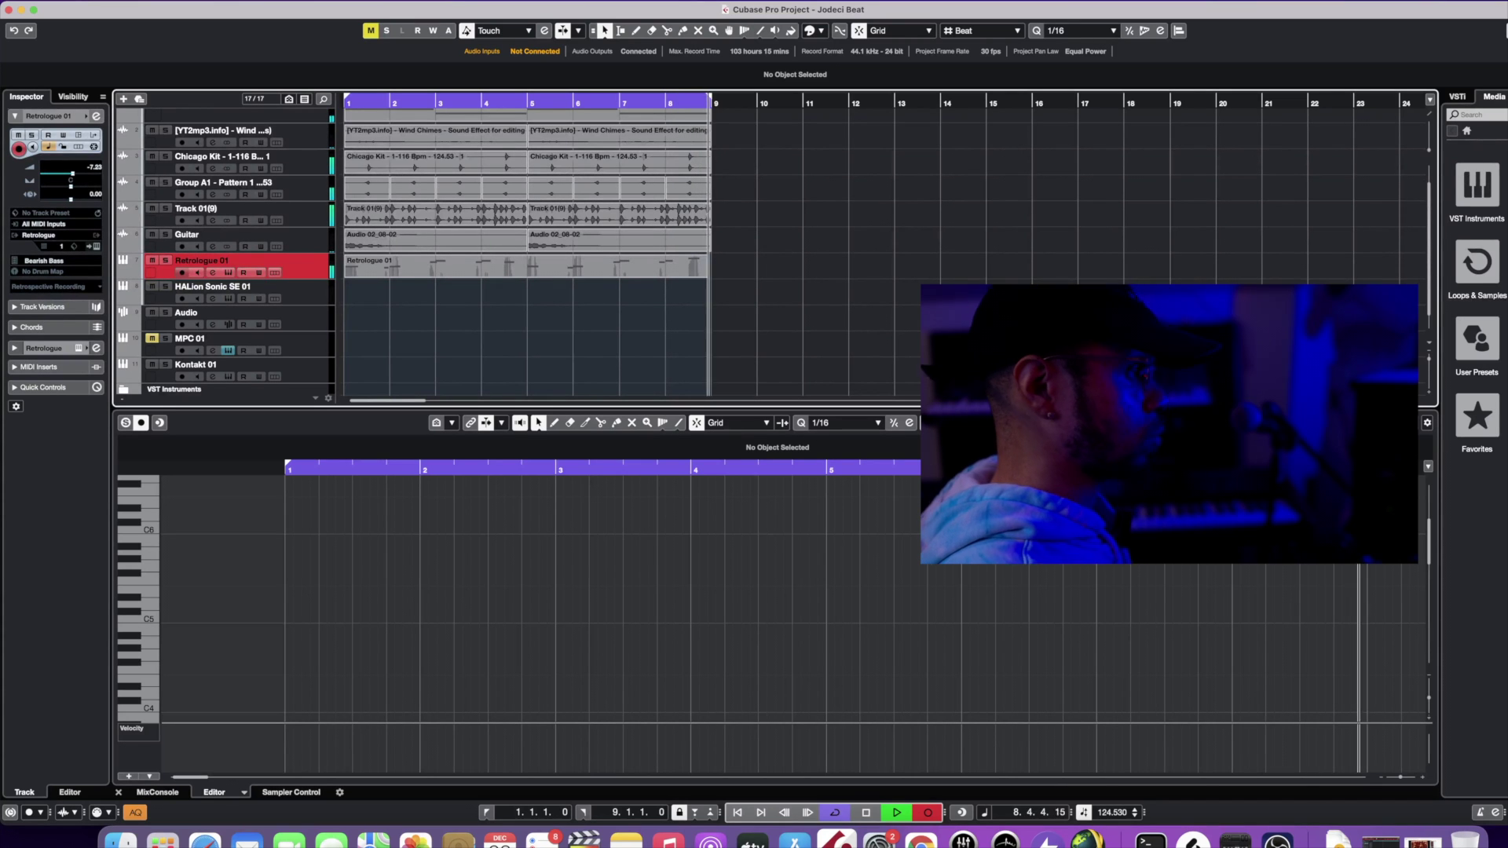
End recording of the eight-bar Retrologue 01 part while playback keeps looping
{"action": "key", "text": "KP_Multiply"}
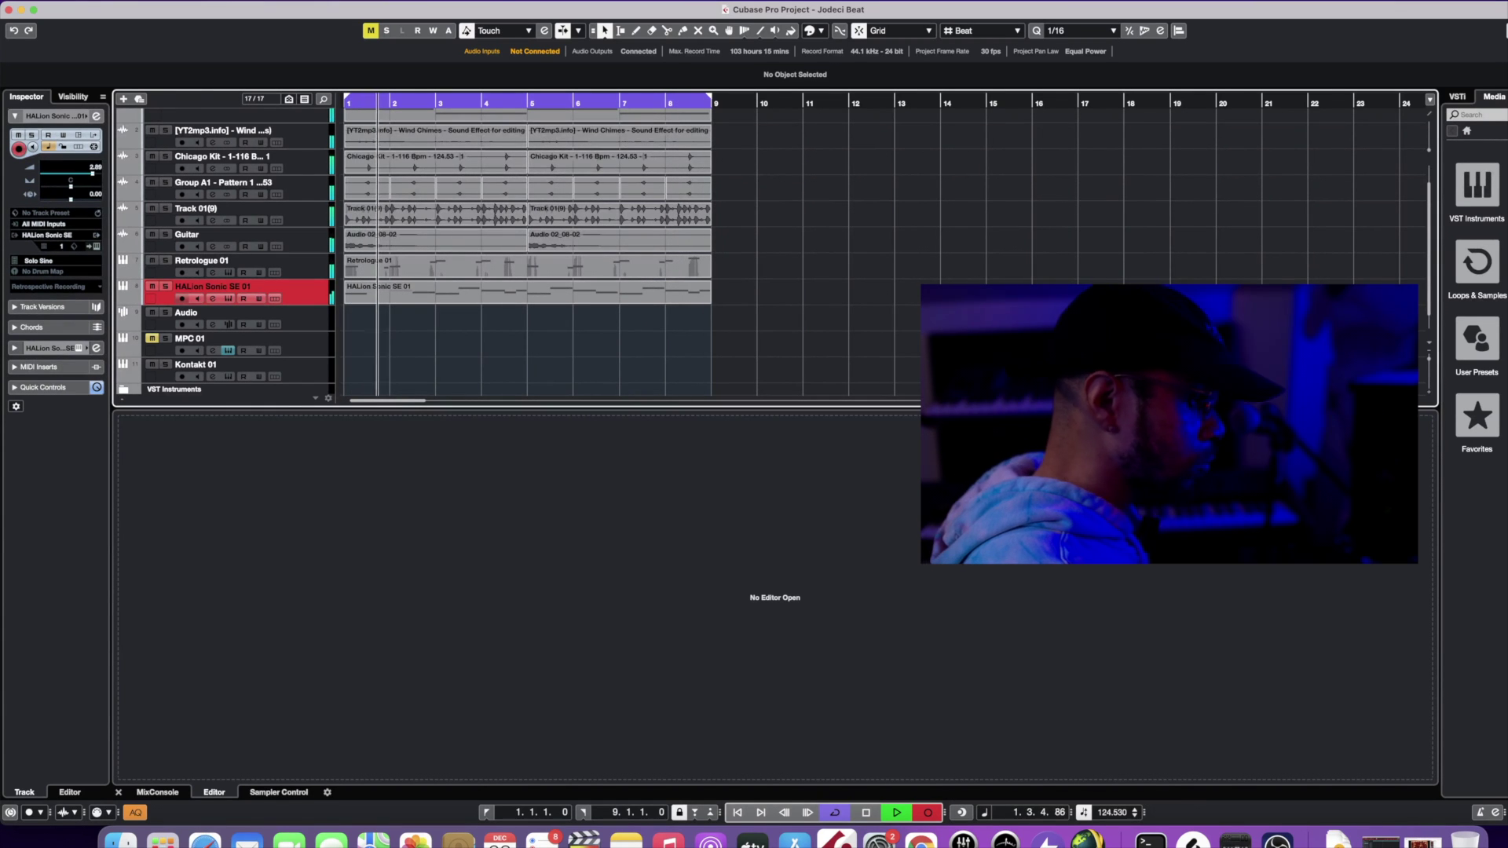
End recording on HALion Sonic SE 01 and open its recorded part in the key editor
{"action": "key", "text": "KP_Multiply"}
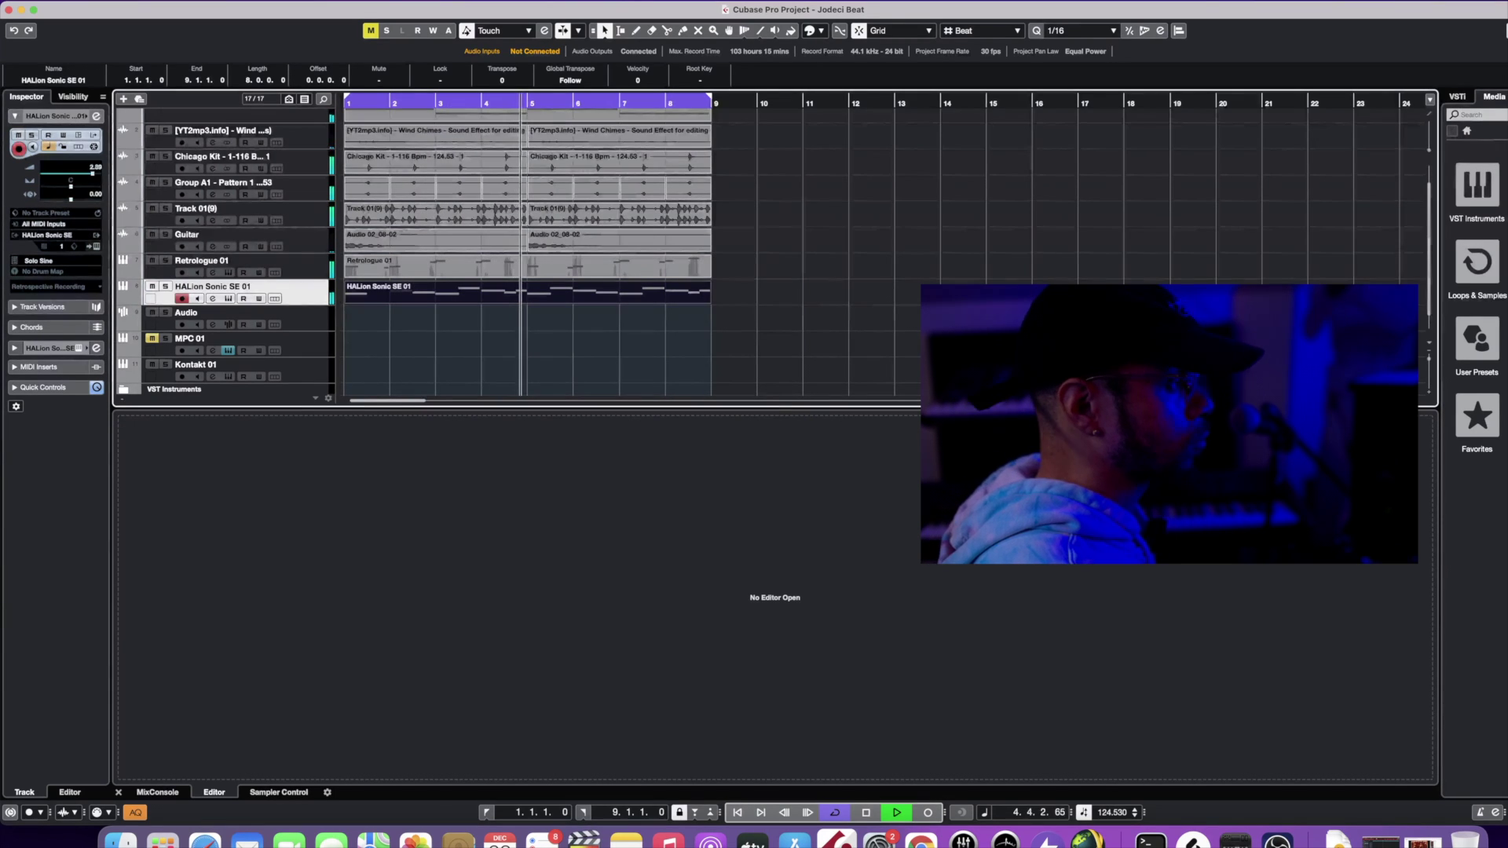
{"action": "key", "text": "Return"}
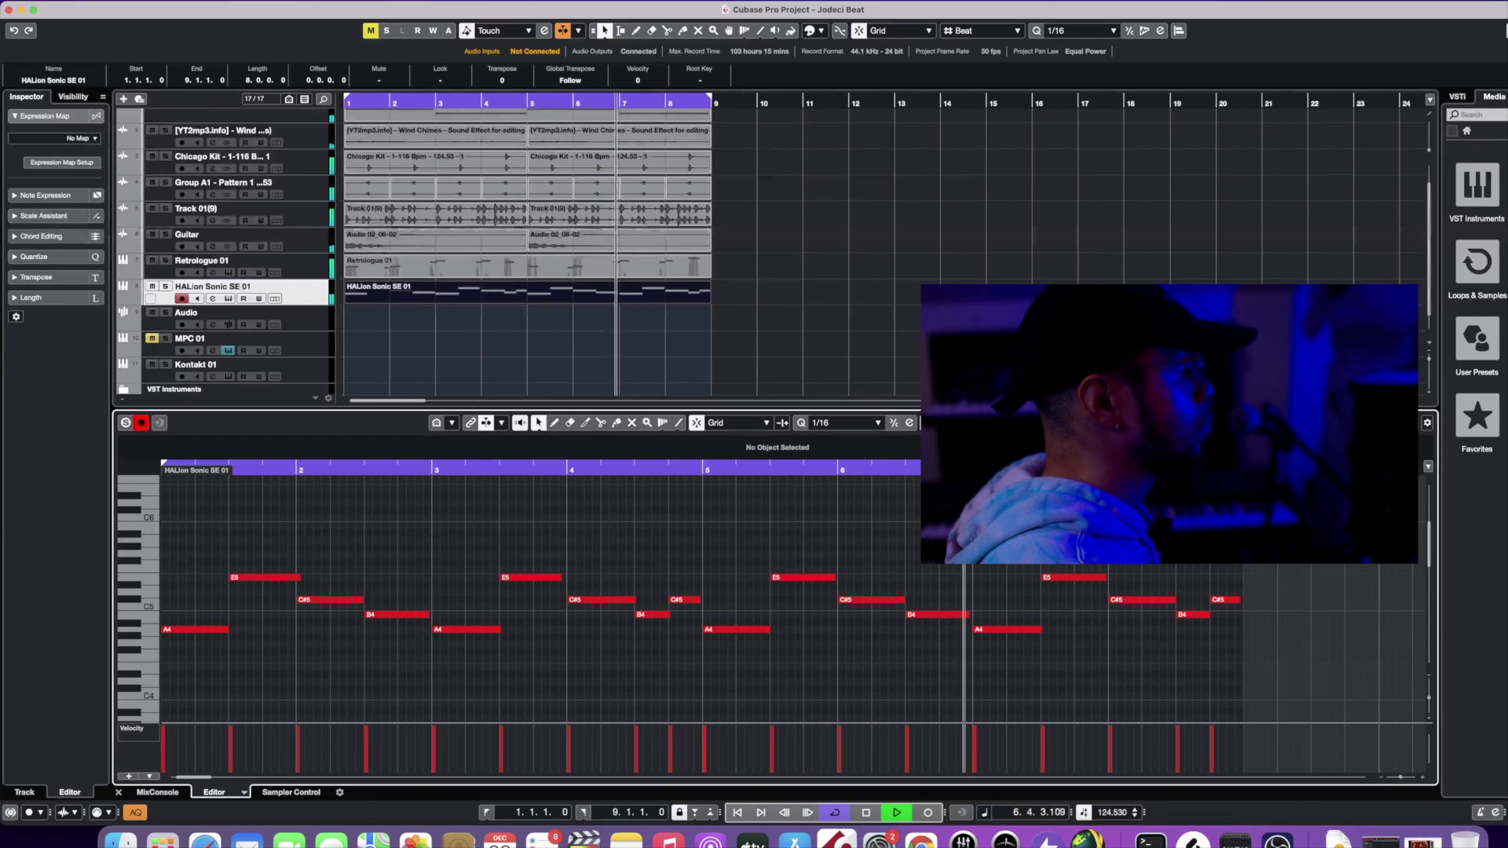
Raise the HALion Sonic SE 01 track volume to 3.50 and lengthen the E5 note in bar 3 to the start of bar 4
{"action": "left_click", "coordinate": [236, 260]}
{"action": "left_click", "coordinate": [235, 287]}
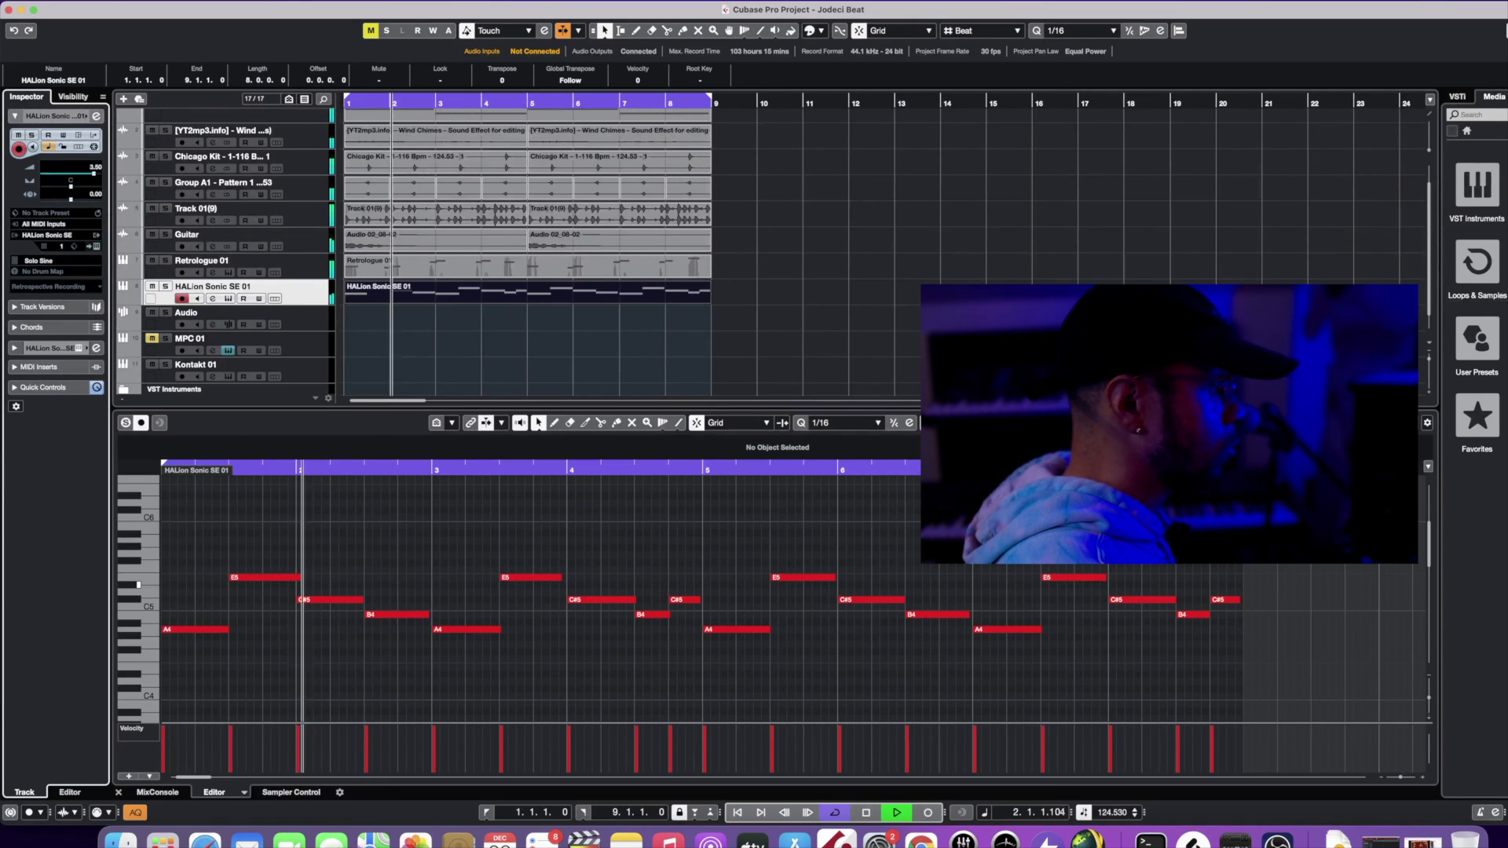
{"action": "left_click_drag", "start_coordinate": [560, 577], "coordinate": [568, 577]}
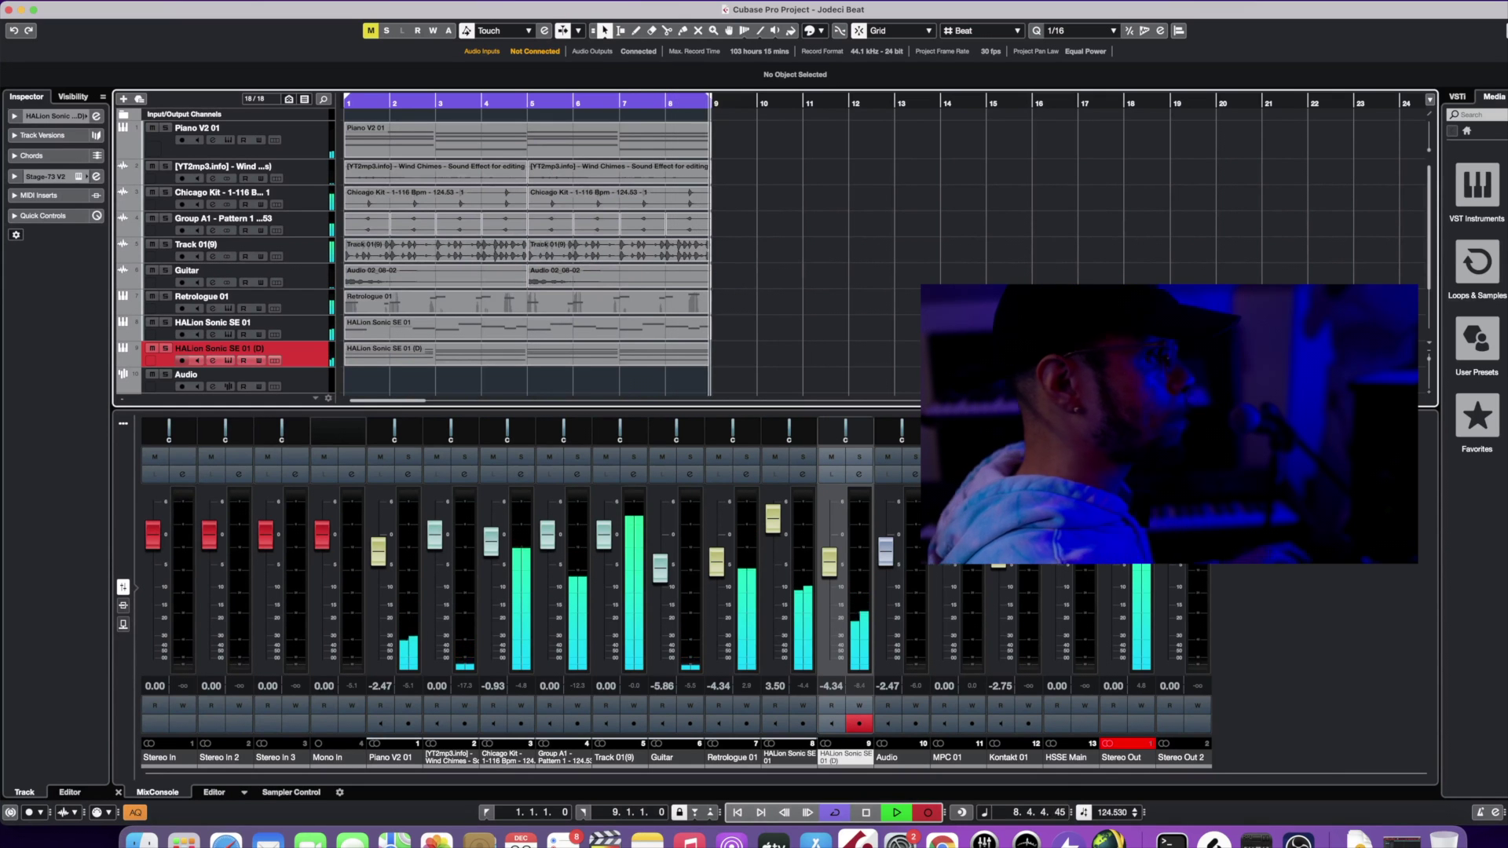
End recording on HALion Sonic SE 01 (D) and raise that channel's fader to -2.32
{"action": "key", "text": "KP_Multiply"}
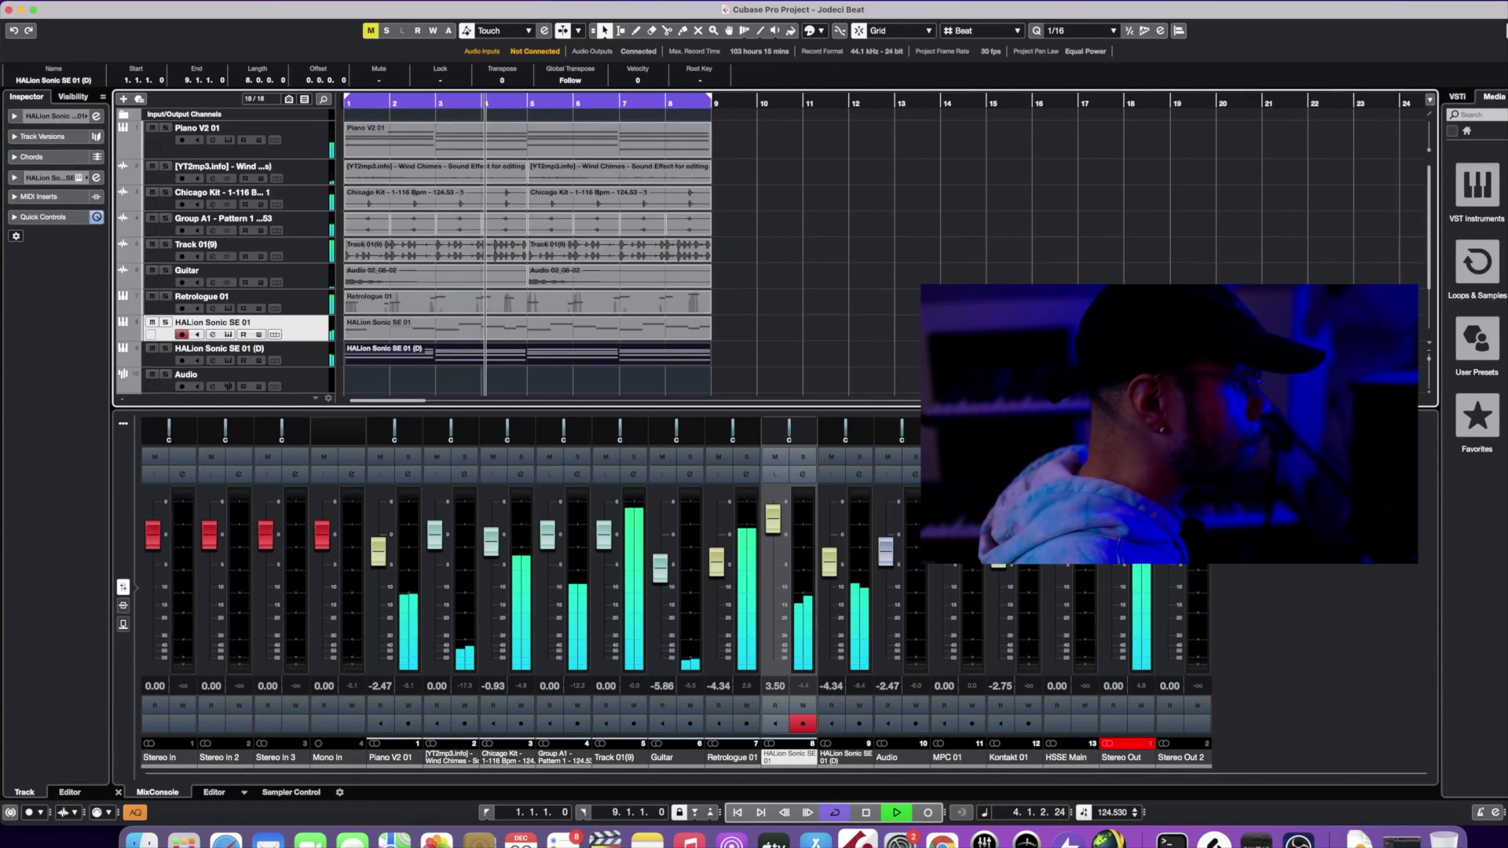
{"action": "left_click_drag", "start_coordinate": [829, 563], "coordinate": [829, 550]}
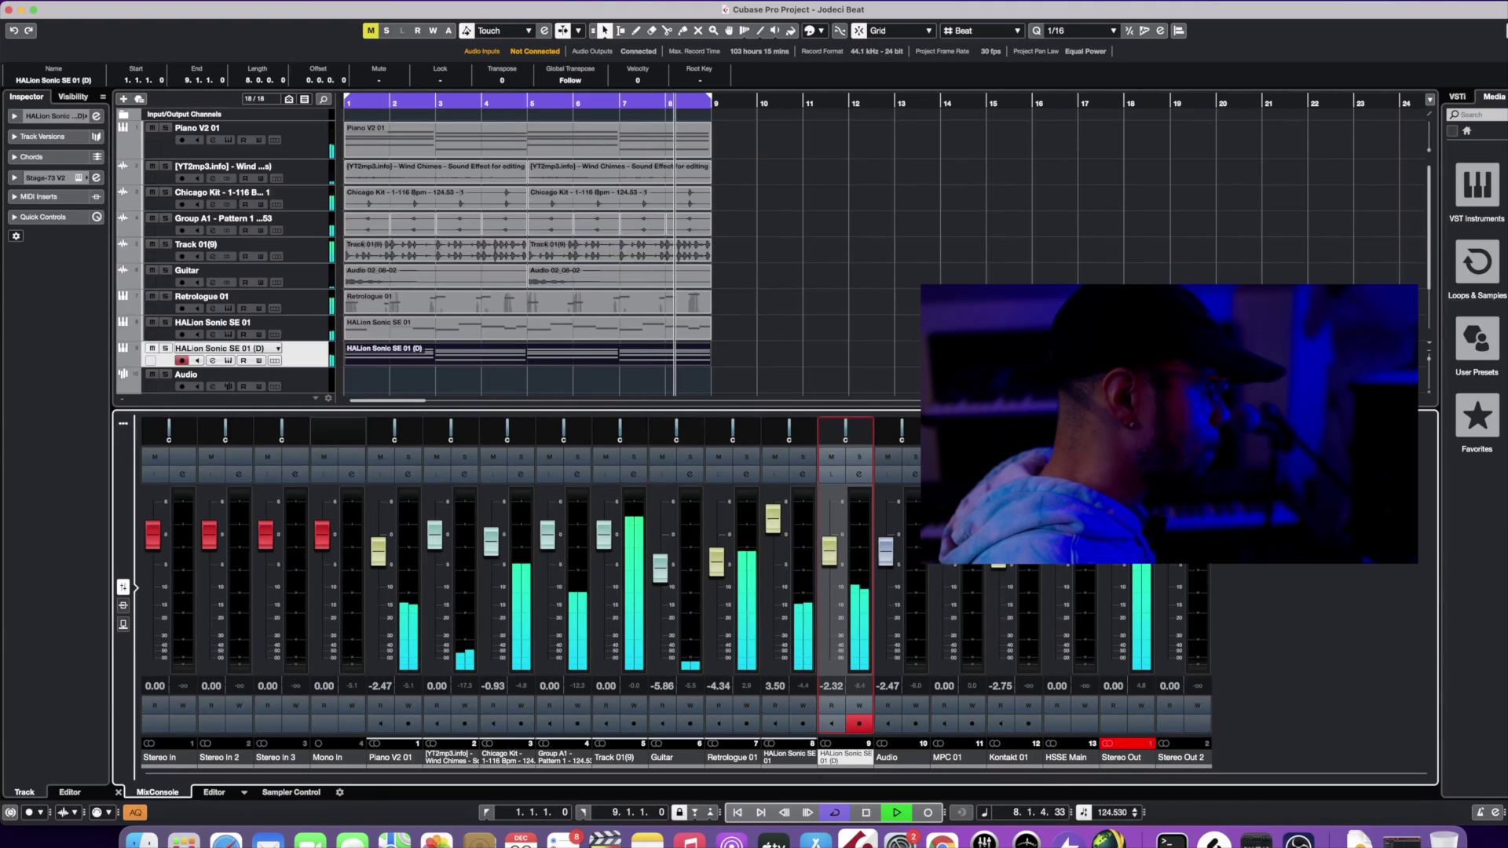
Solo HALion Sonic SE 01 (D) to hear it alone, clear the solo, and lower its fader slightly
{"action": "key", "text": "s"}
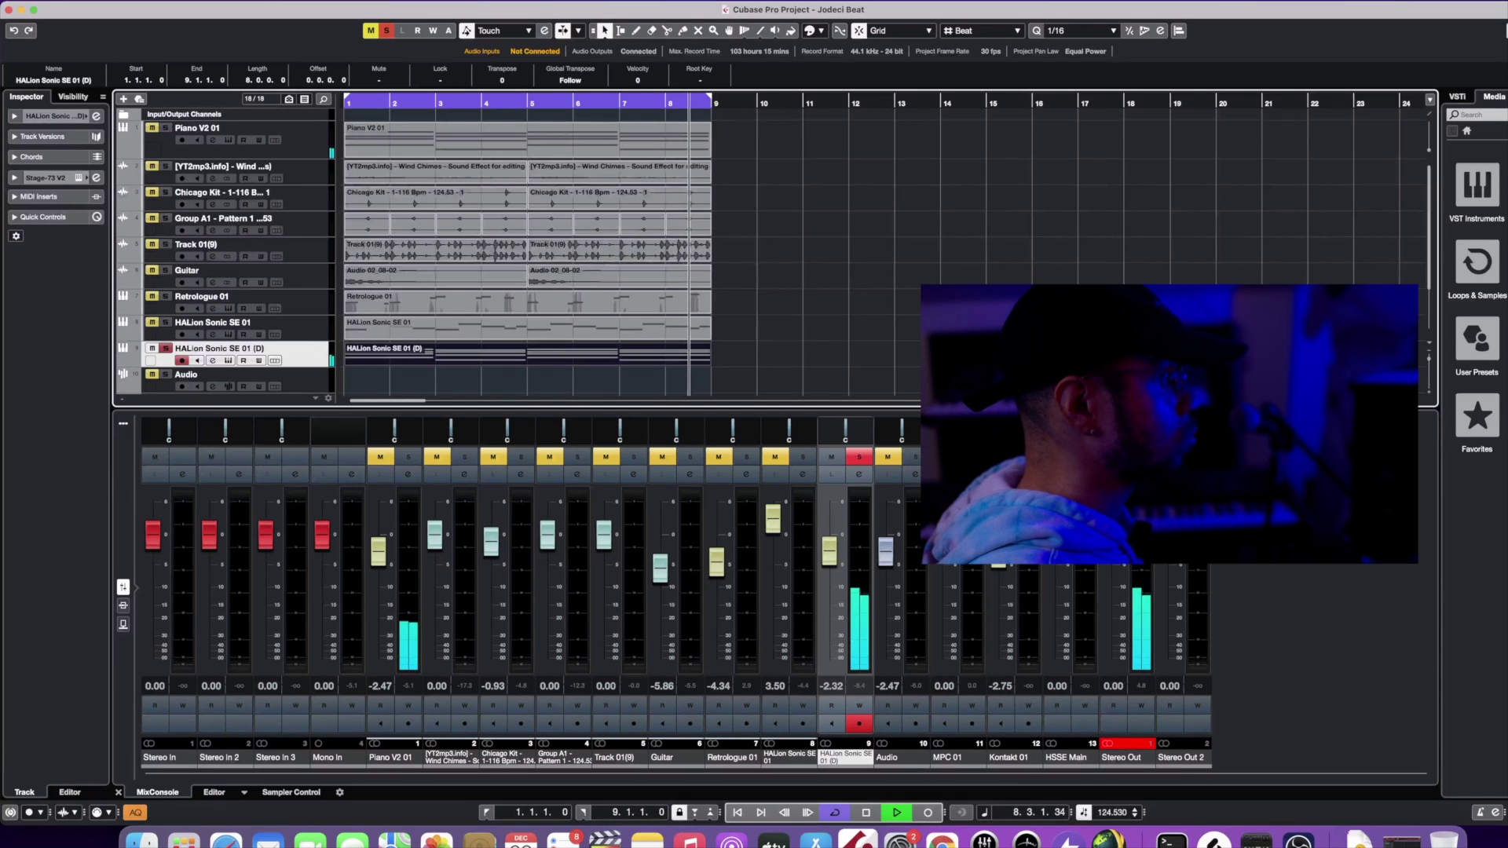
{"action": "left_click", "coordinate": [386, 30]}
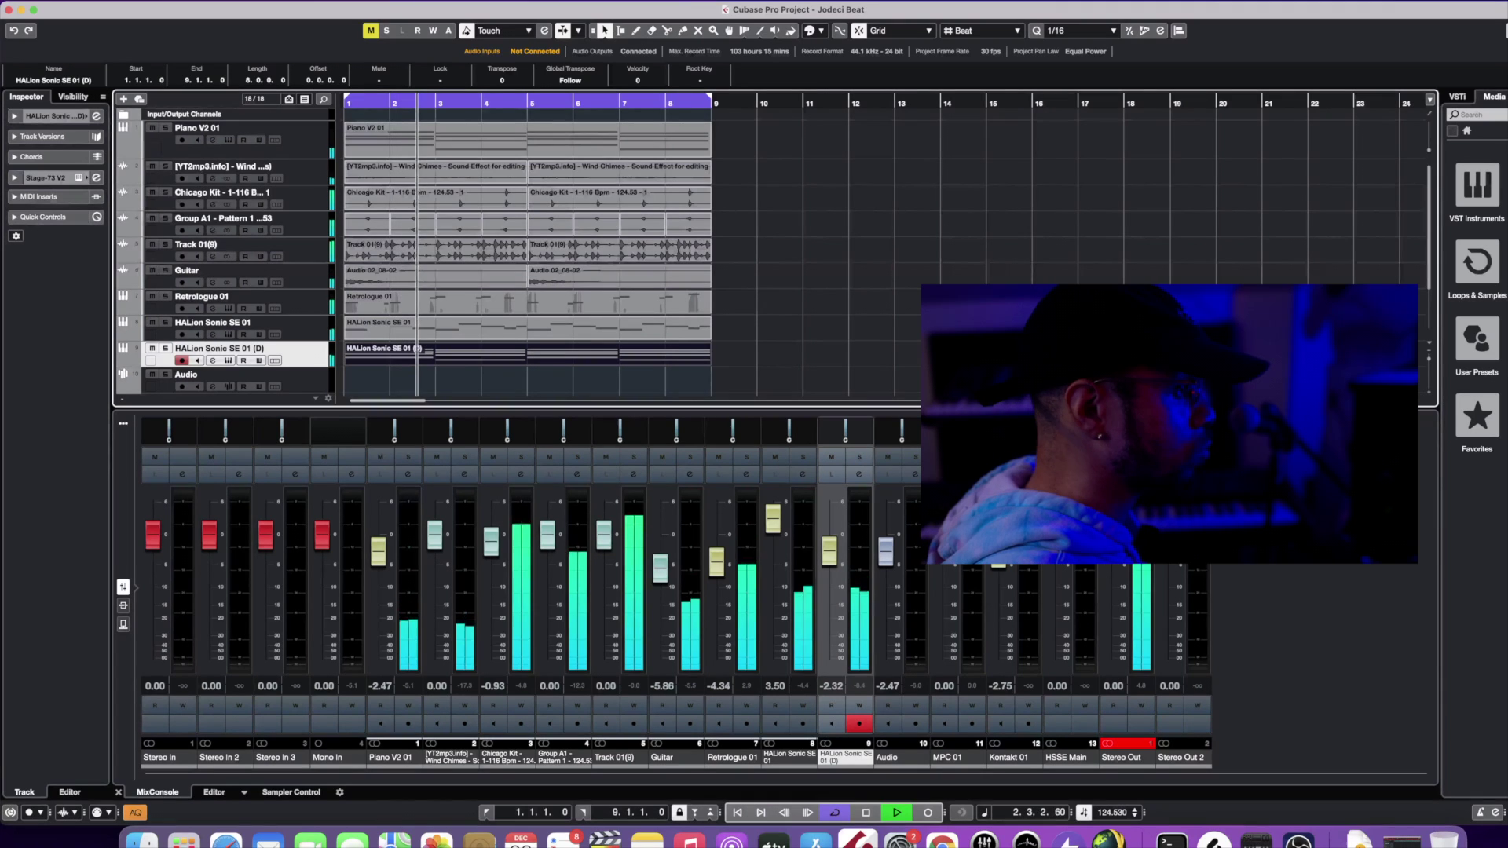
{"action": "left_click_drag", "start_coordinate": [829, 552], "coordinate": [829, 553]}
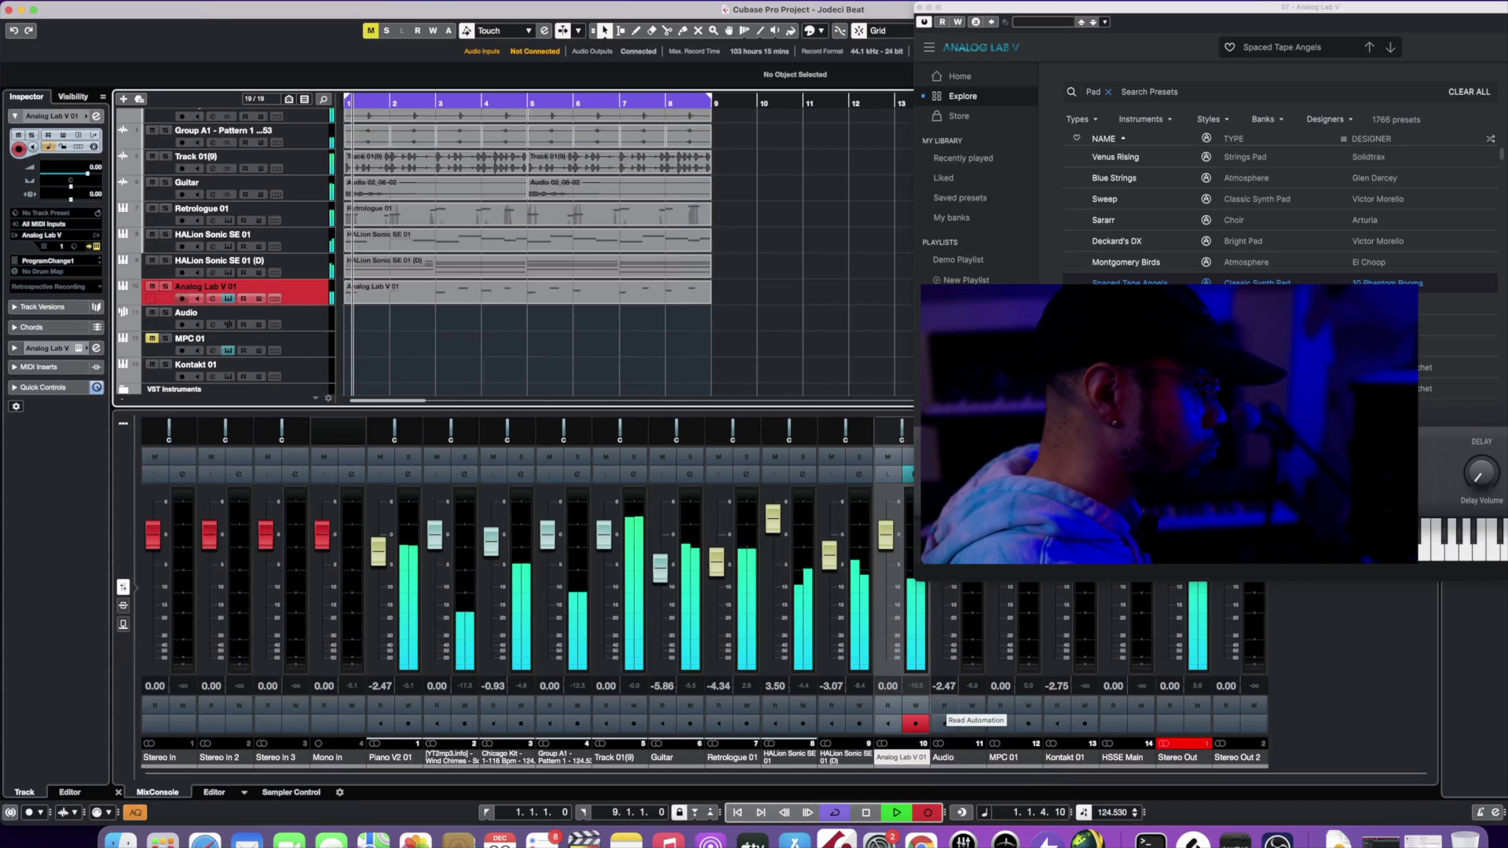
End recording on Analog Lab V 01, open its part in the key editor, and close the instrument window
{"action": "left_click", "coordinate": [927, 812]}
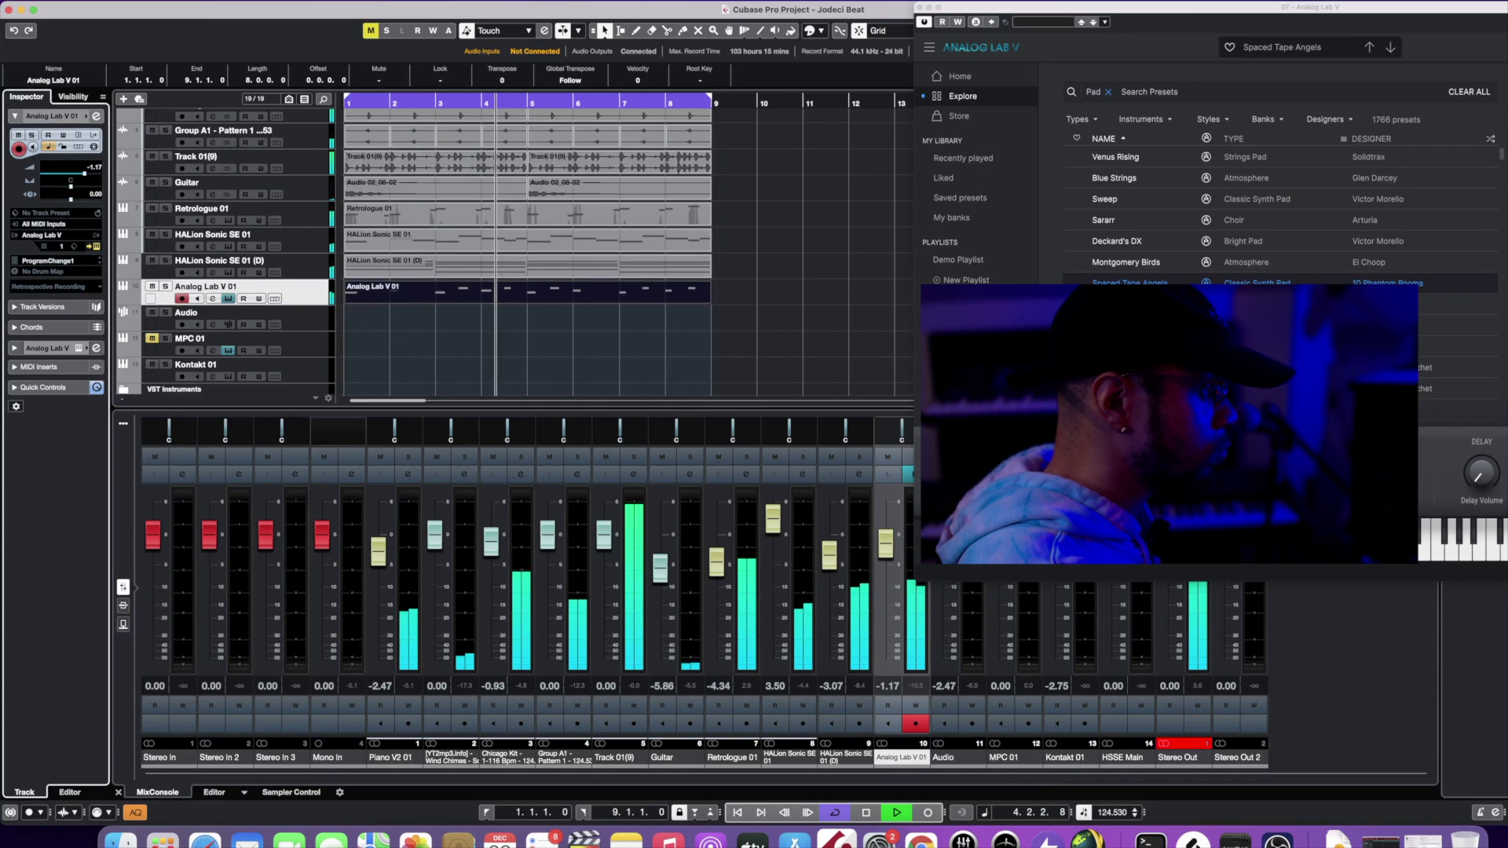
{"action": "key", "text": "Return"}
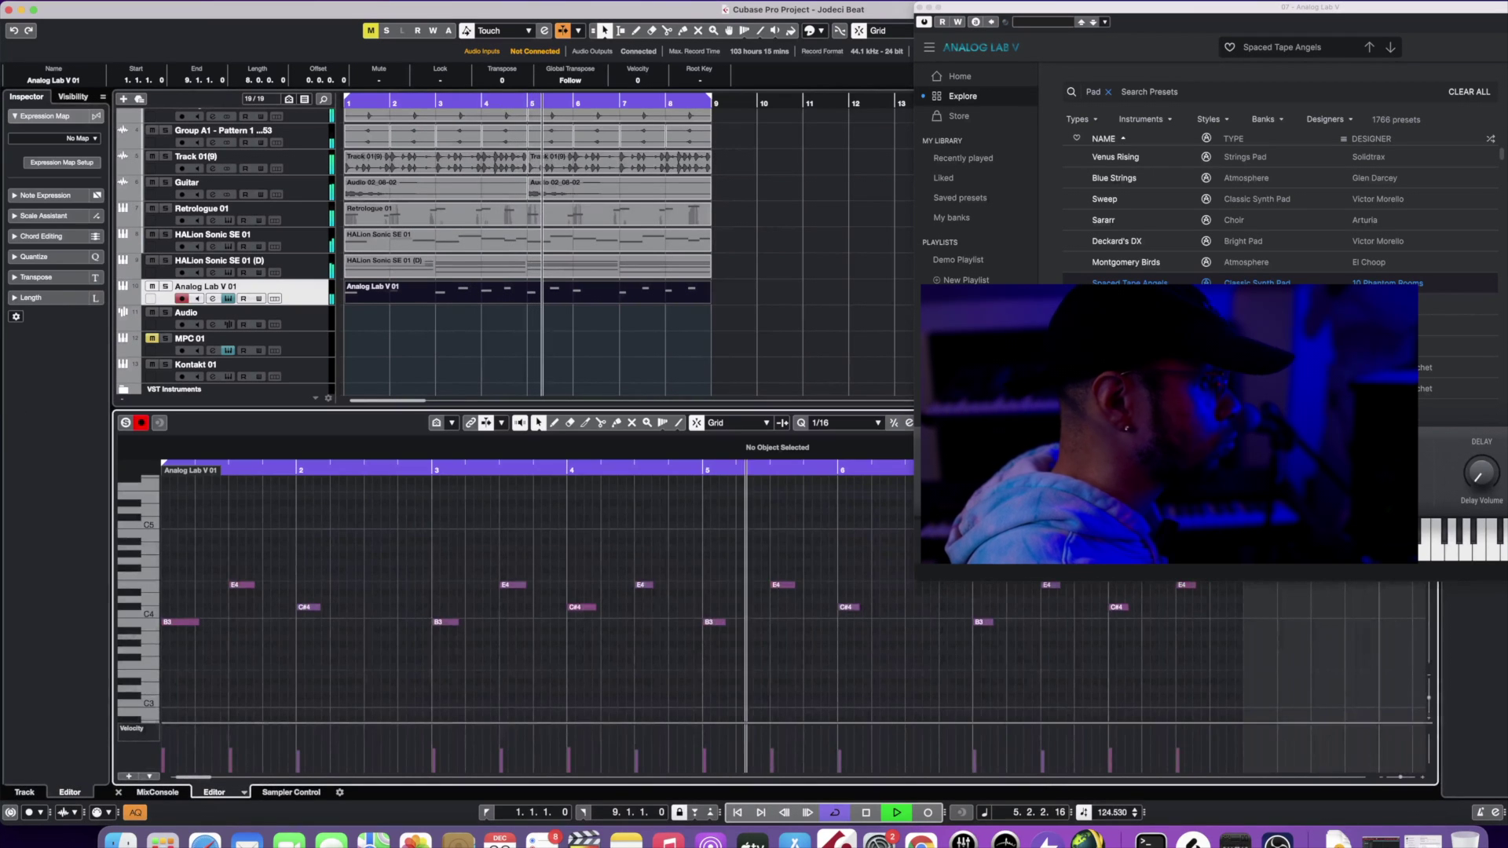
{"action": "key", "text": "super+w"}
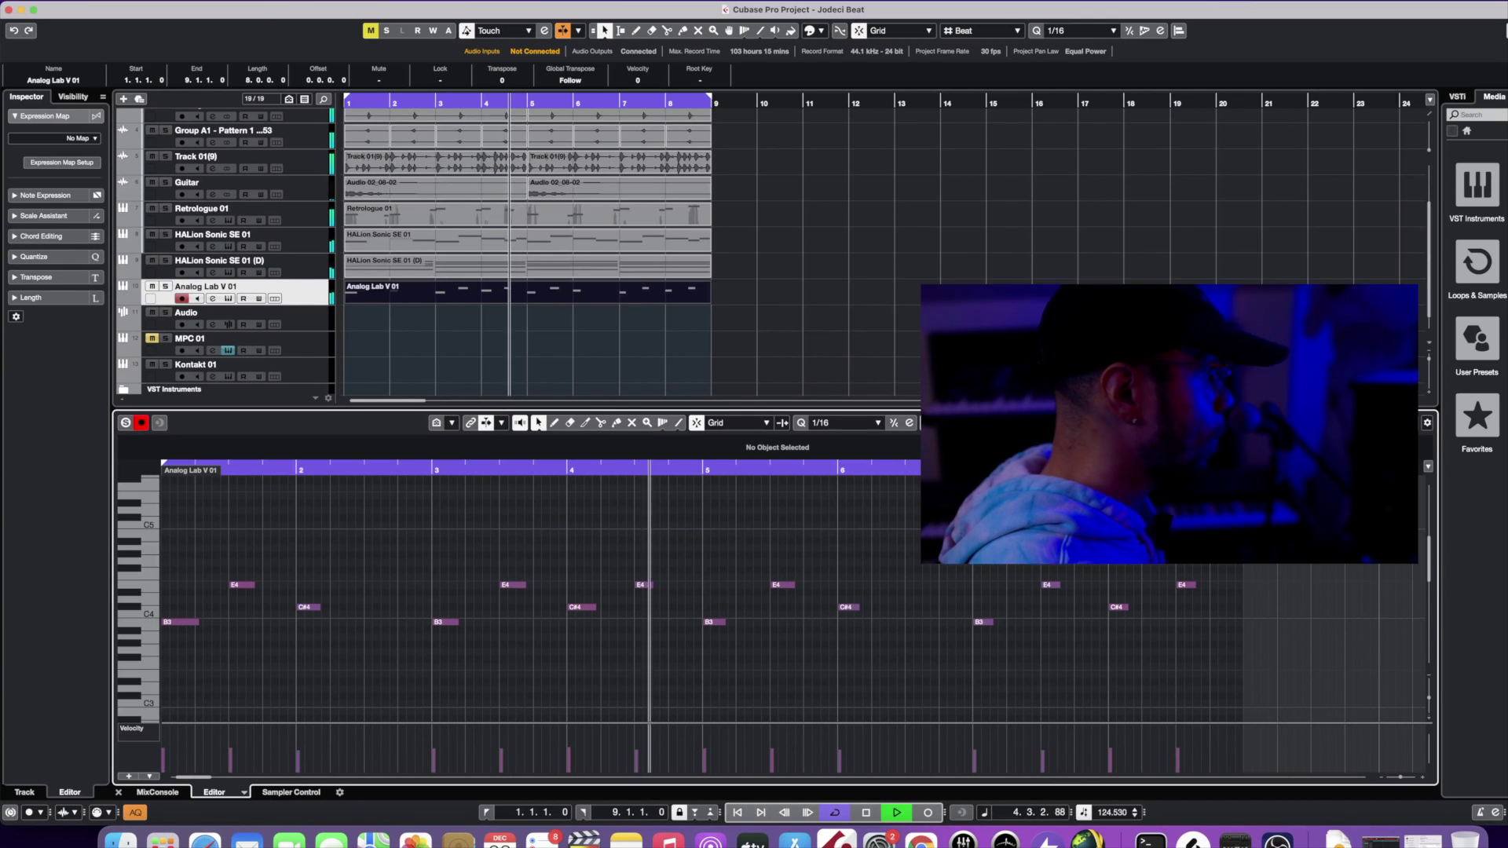
Show the Analog Lab V 01 track settings in the Inspector and lower the track volume to -2.19
{"action": "left_click", "coordinate": [224, 261]}
{"action": "left_click", "coordinate": [223, 287]}
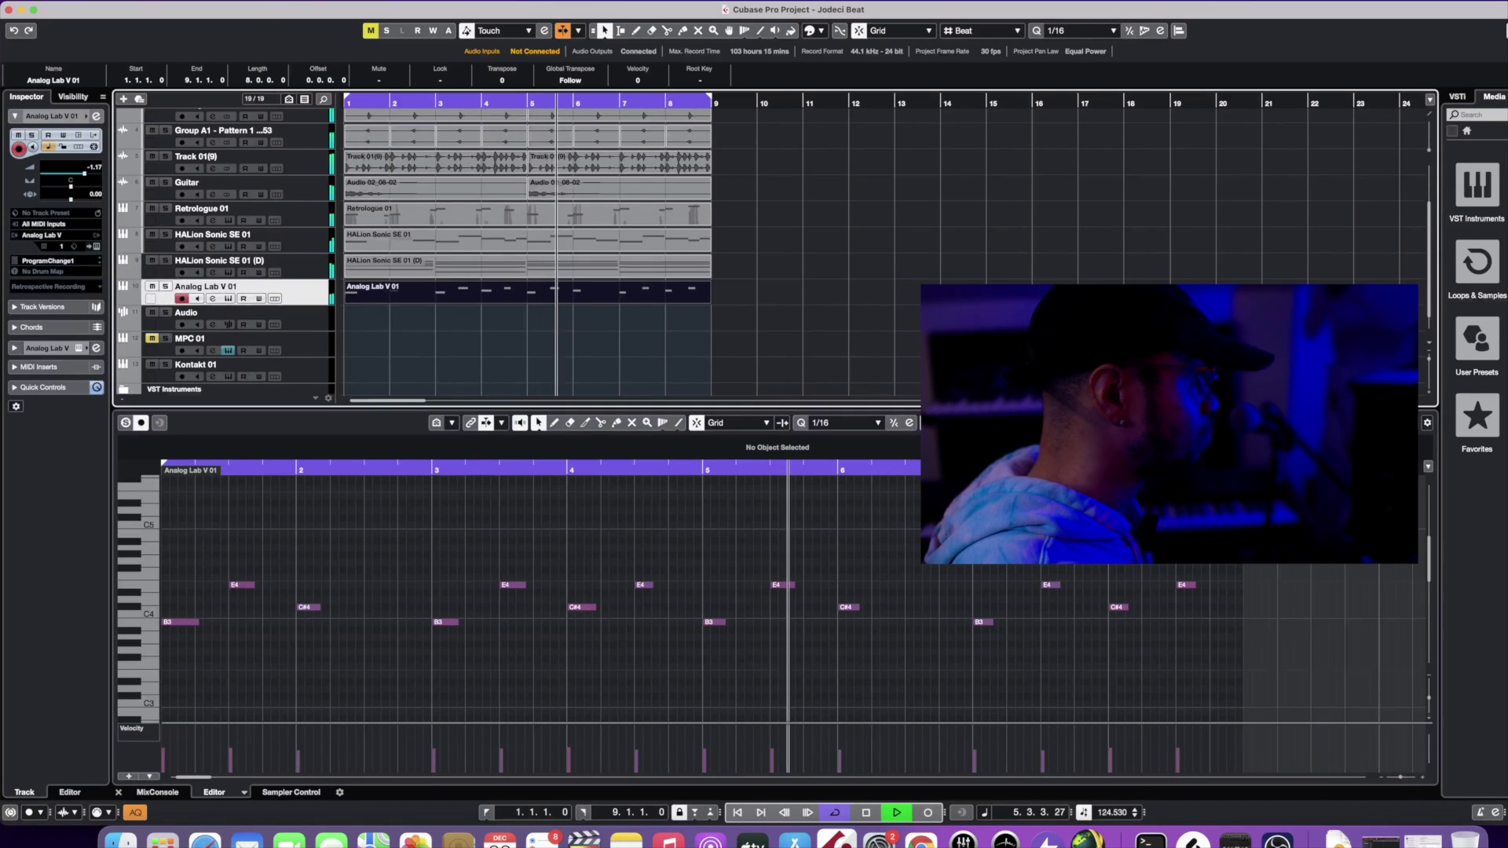
{"action": "left_click_drag", "start_coordinate": [84, 173], "coordinate": [81, 172]}
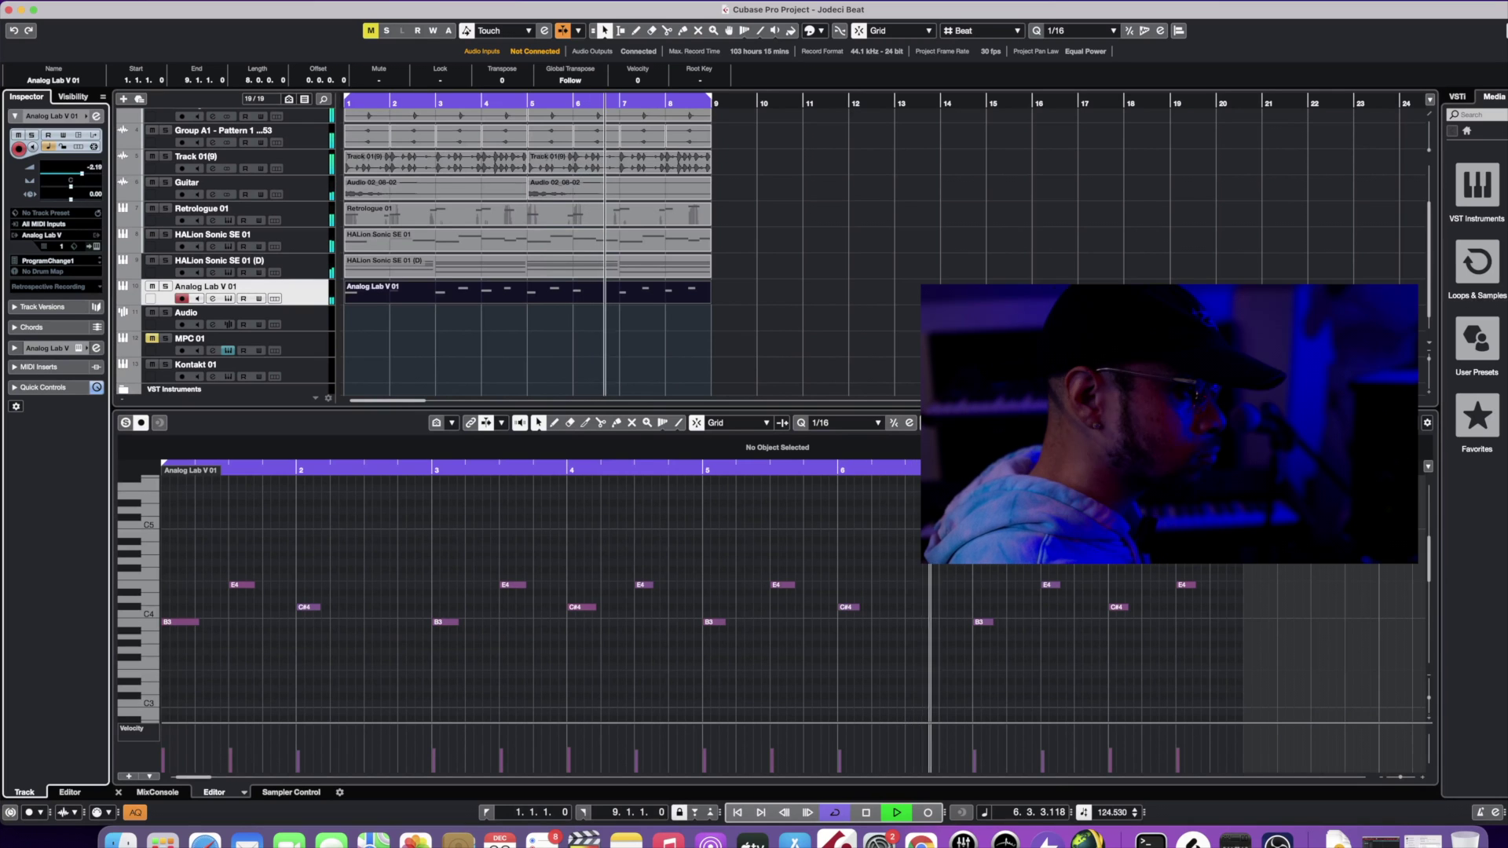
{"action": "scroll", "coordinate": [78, 180], "scroll_direction": "down", "scroll_amount": 2}
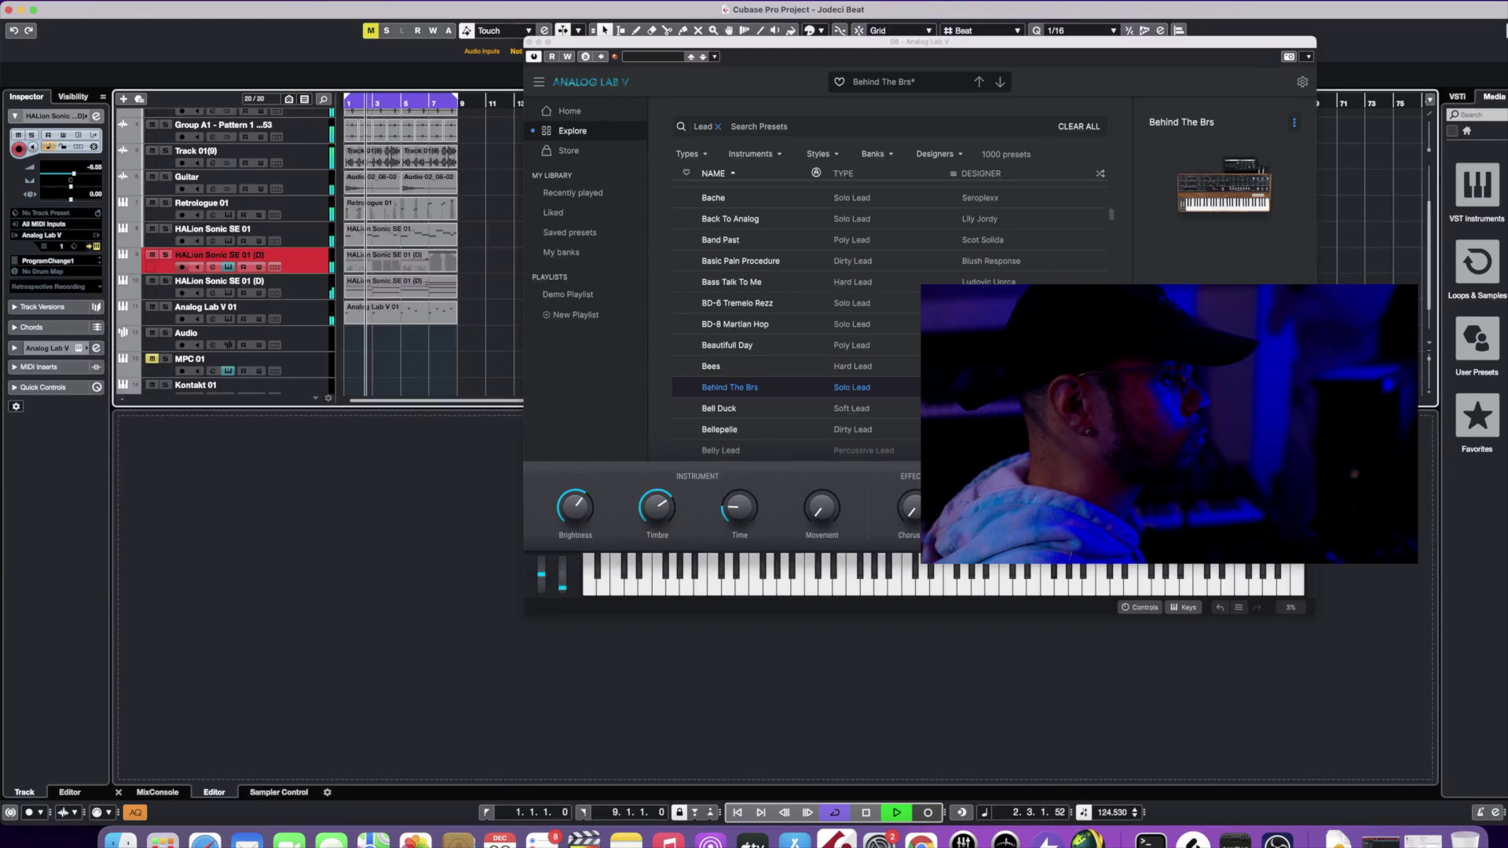
End recording of the Behind The Brs lead part and move the Analog Lab V window away from the arrangement
{"action": "key", "text": "KP_Multiply"}
{"action": "left_click_drag", "start_coordinate": [920, 42], "coordinate": [1245, 13]}
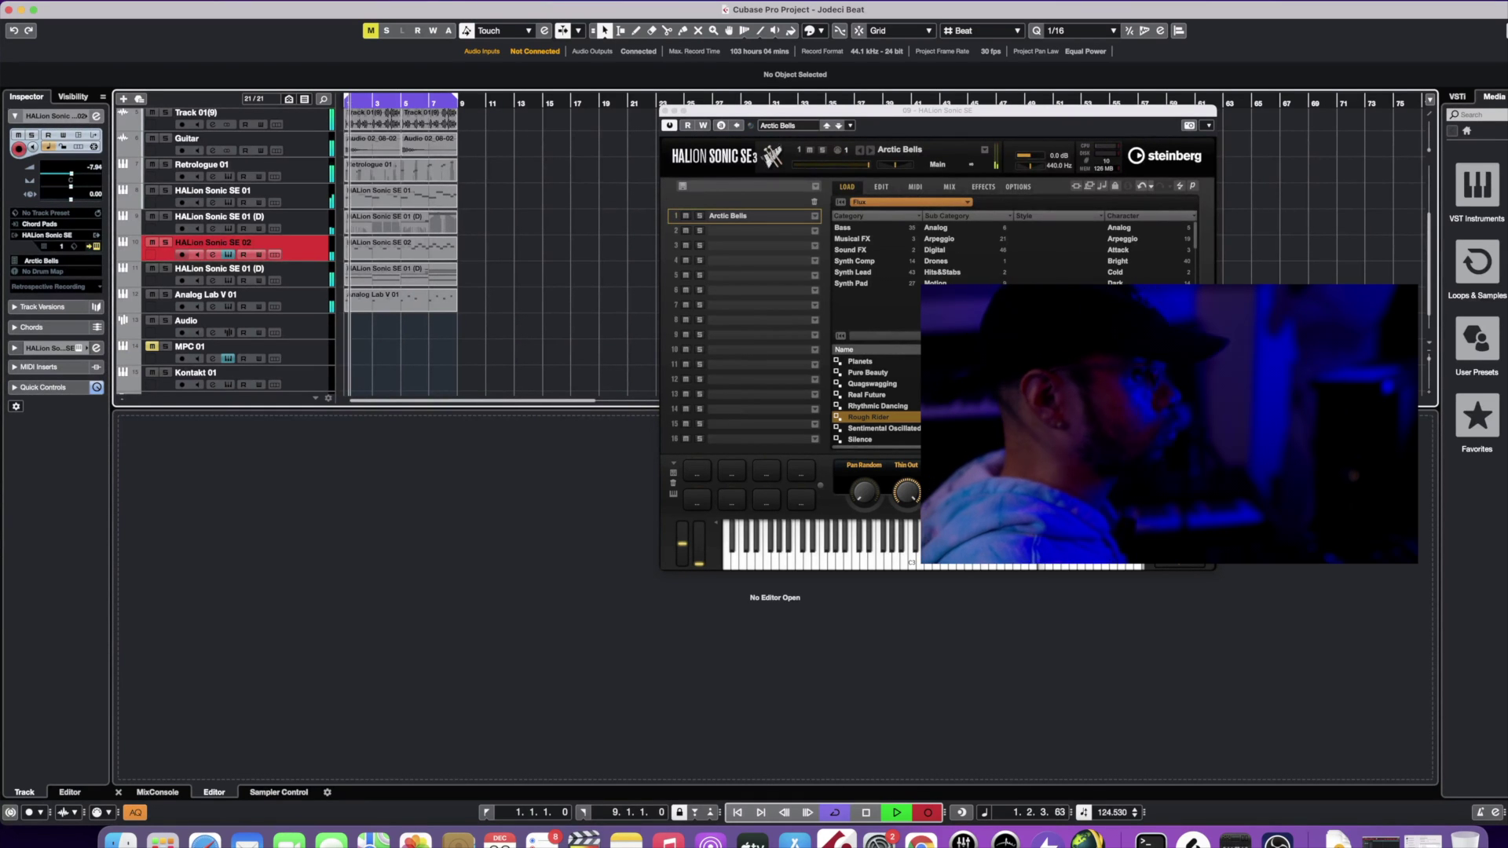
End recording of the Arctic Bells part on HALion Sonic SE 02, open it in the key editor, and close the instrument window
{"action": "key", "text": "KP_Multiply"}
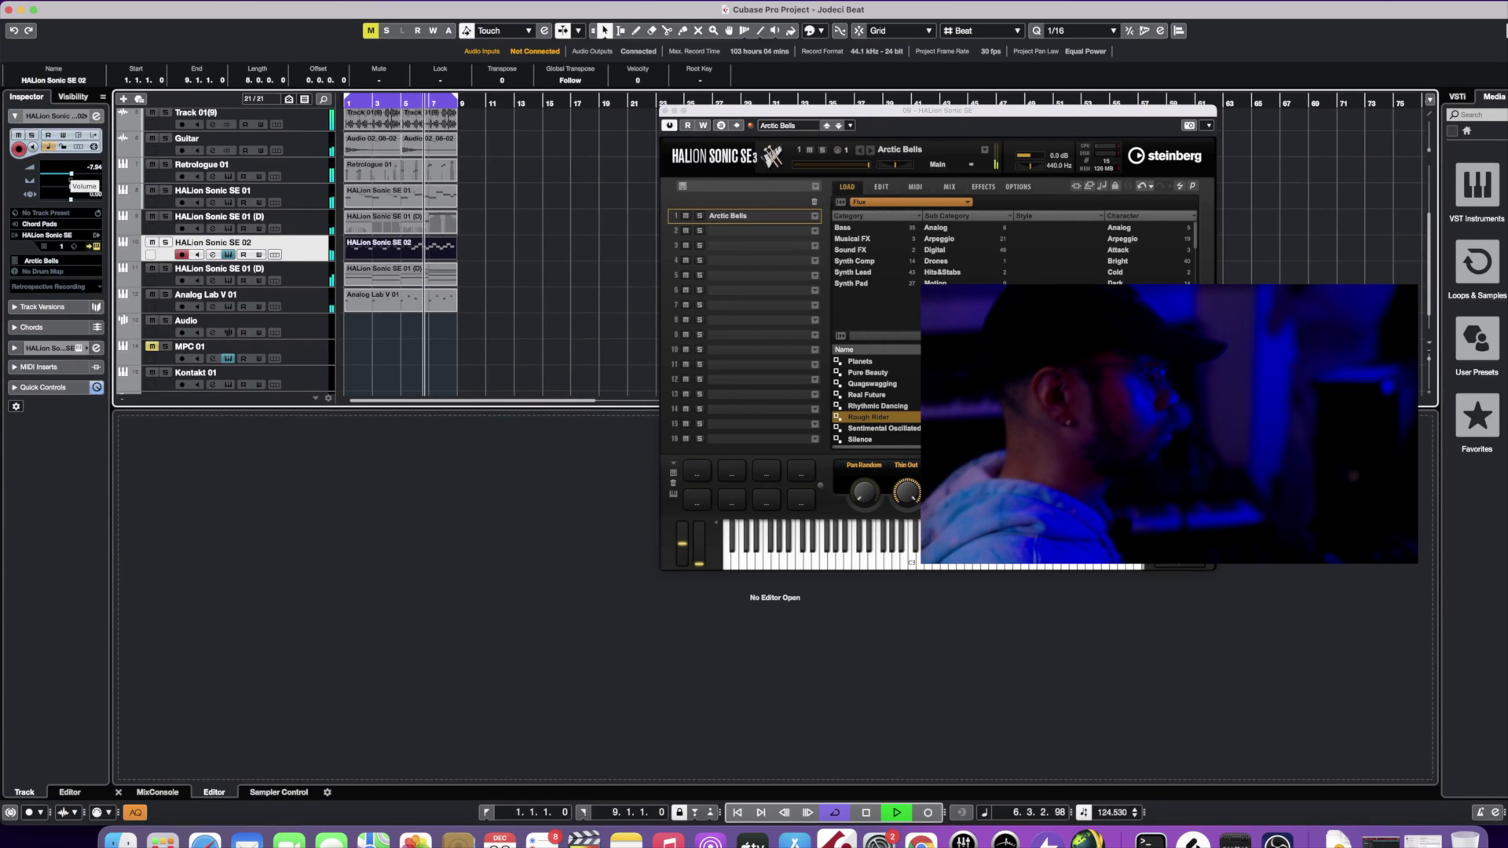
{"action": "key", "text": "Return"}
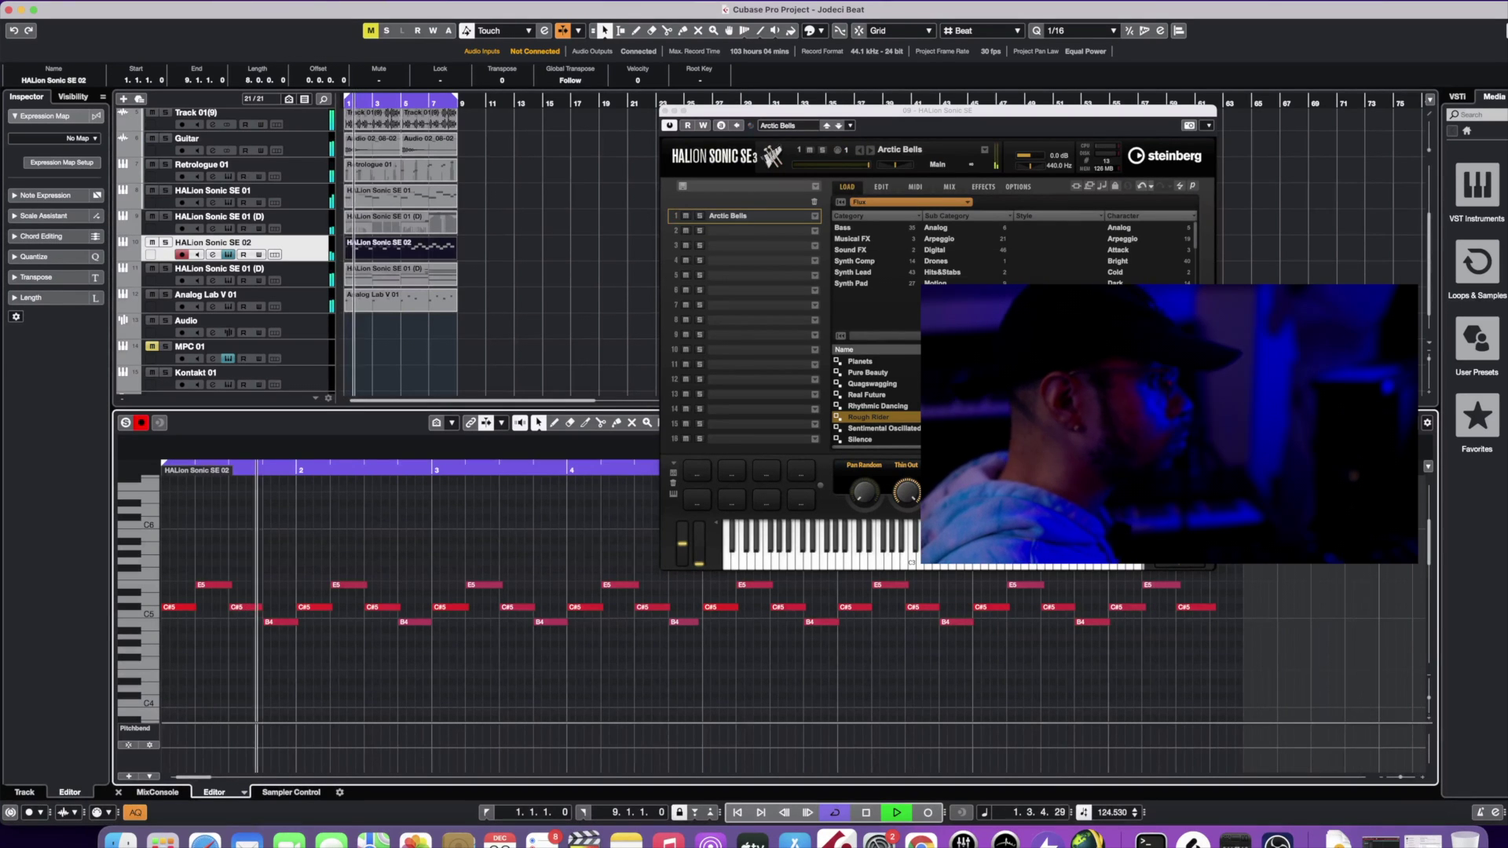
{"action": "key", "text": "super+w"}
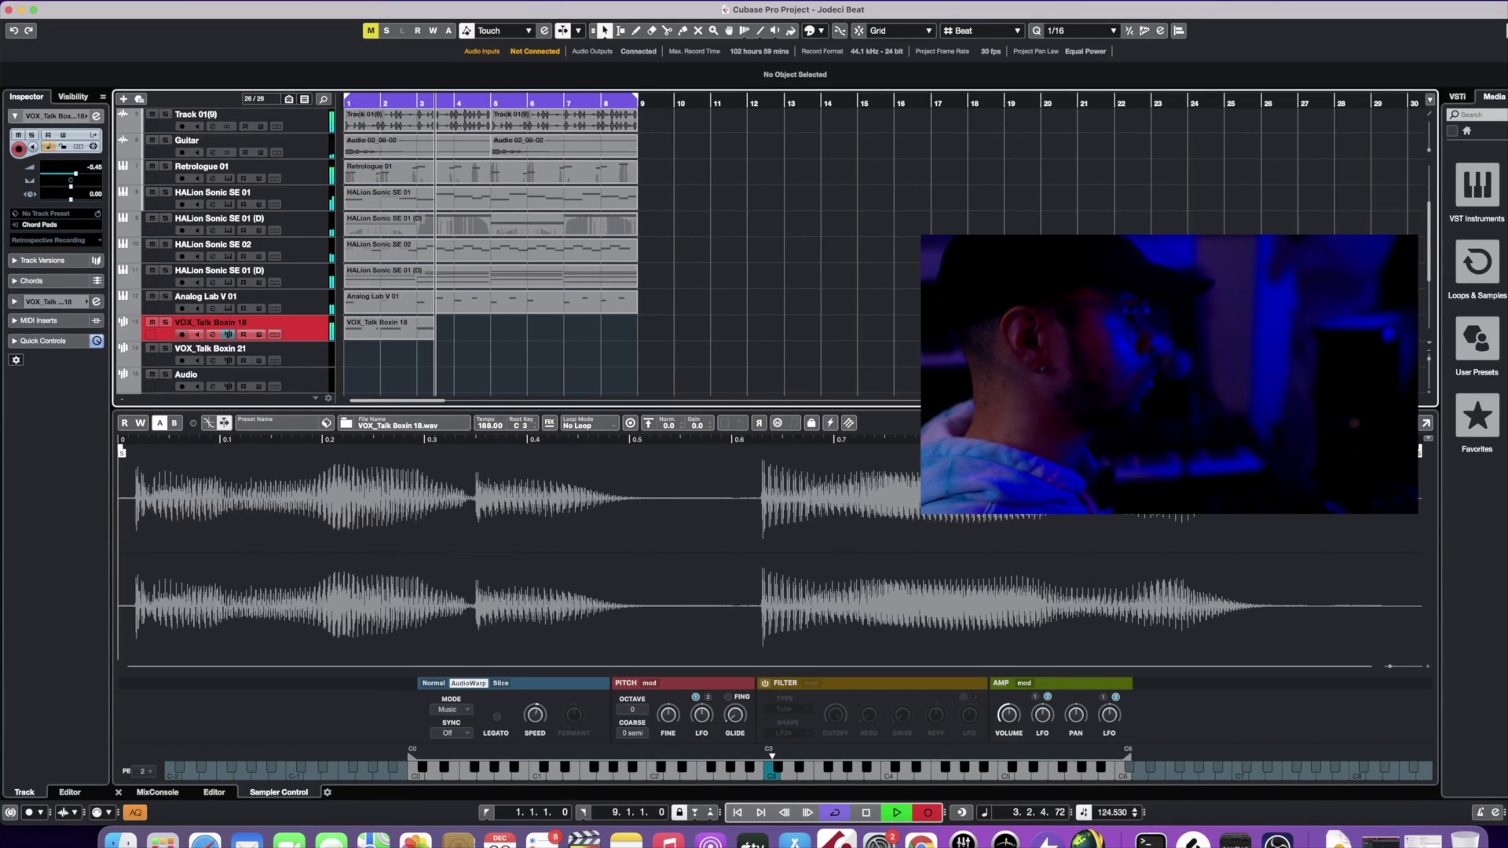
While recording, switch from VOX_Talk Boxin 18 to VOX_Talk Boxin 21, back to 18, and again to 21 to alternate the vocal samples
{"action": "key", "text": "Down"}
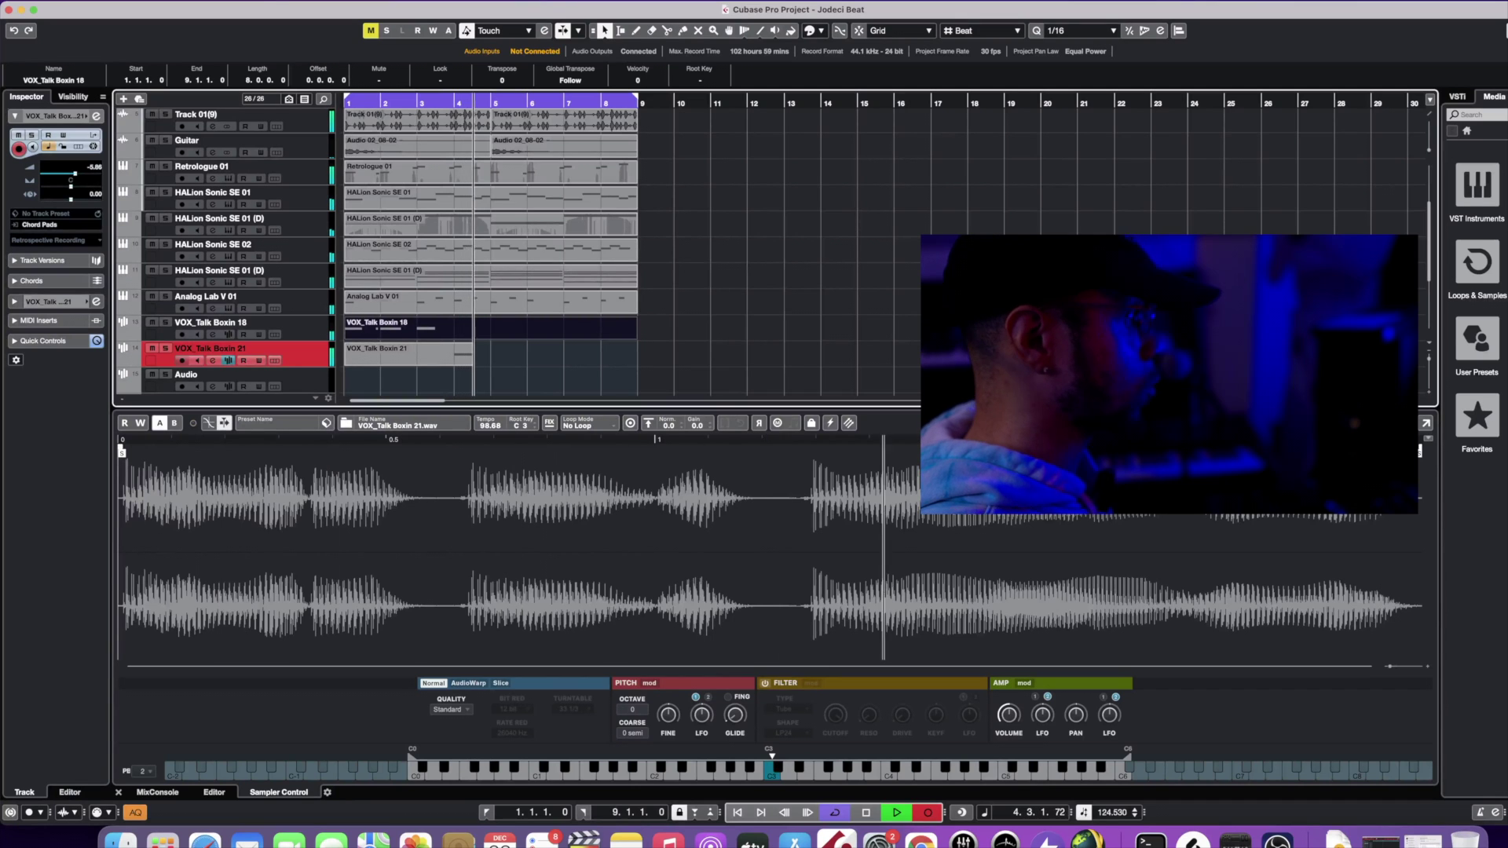
{"action": "key", "text": "Up"}
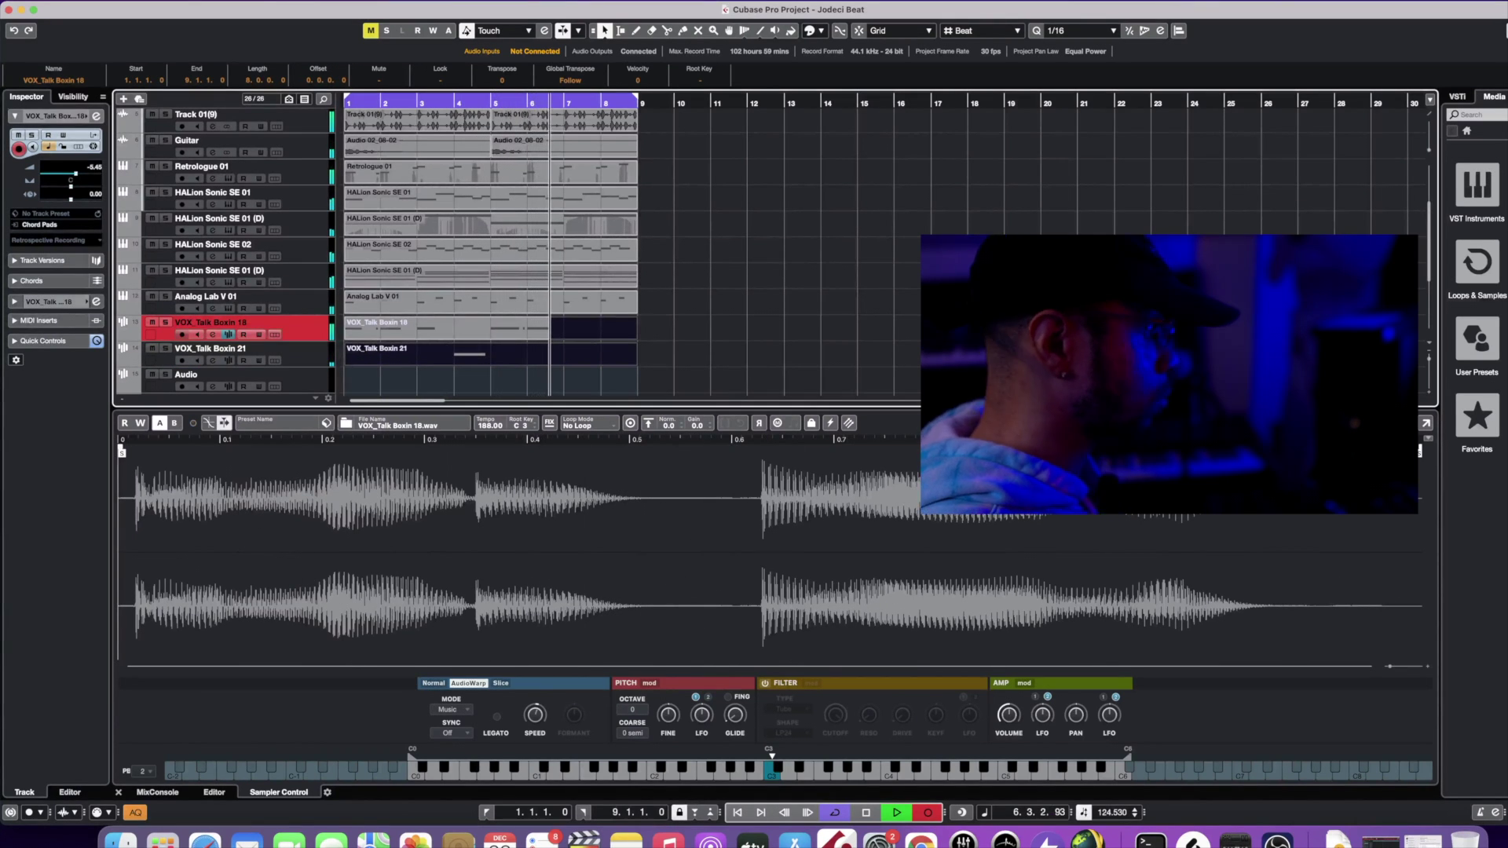
{"action": "key", "text": "Down"}
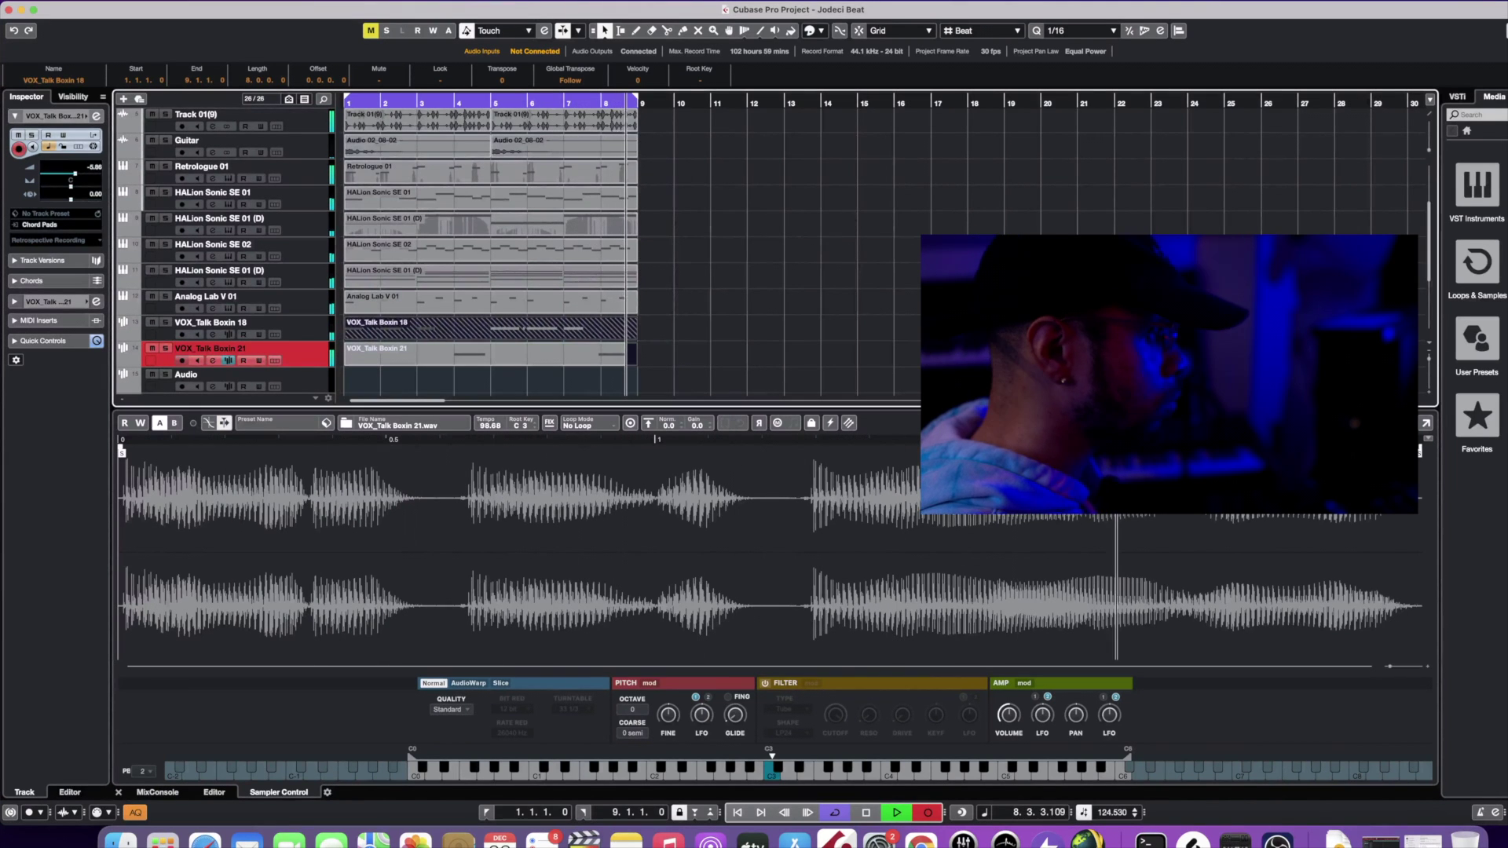
Clear the event selection, select the VOX_Talk Boxin 21 part, and open it in the key editor
{"action": "key", "text": "super+shift+a"}
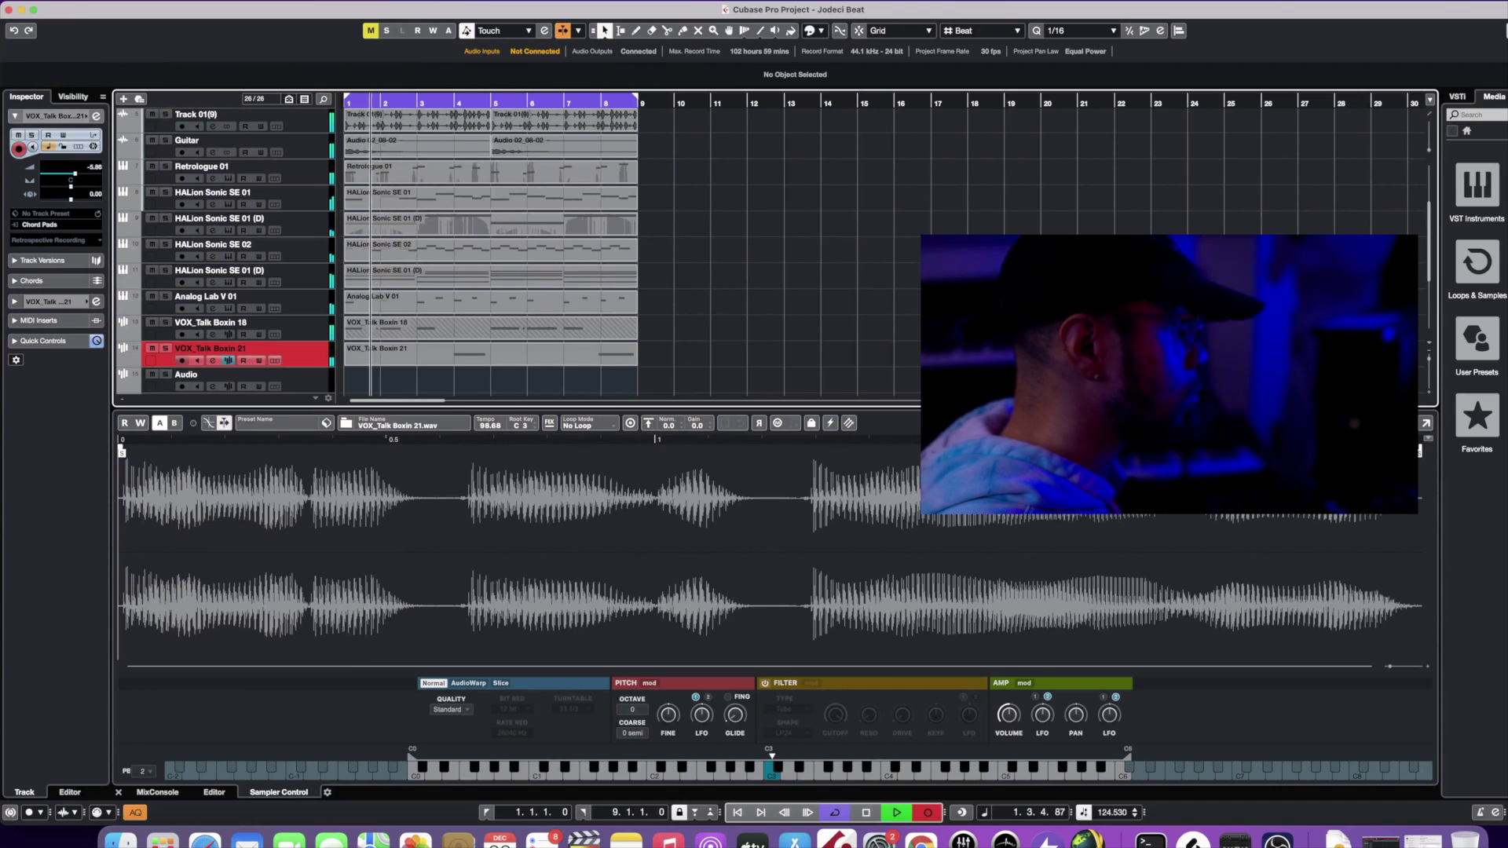
{"action": "key", "text": "Right"}
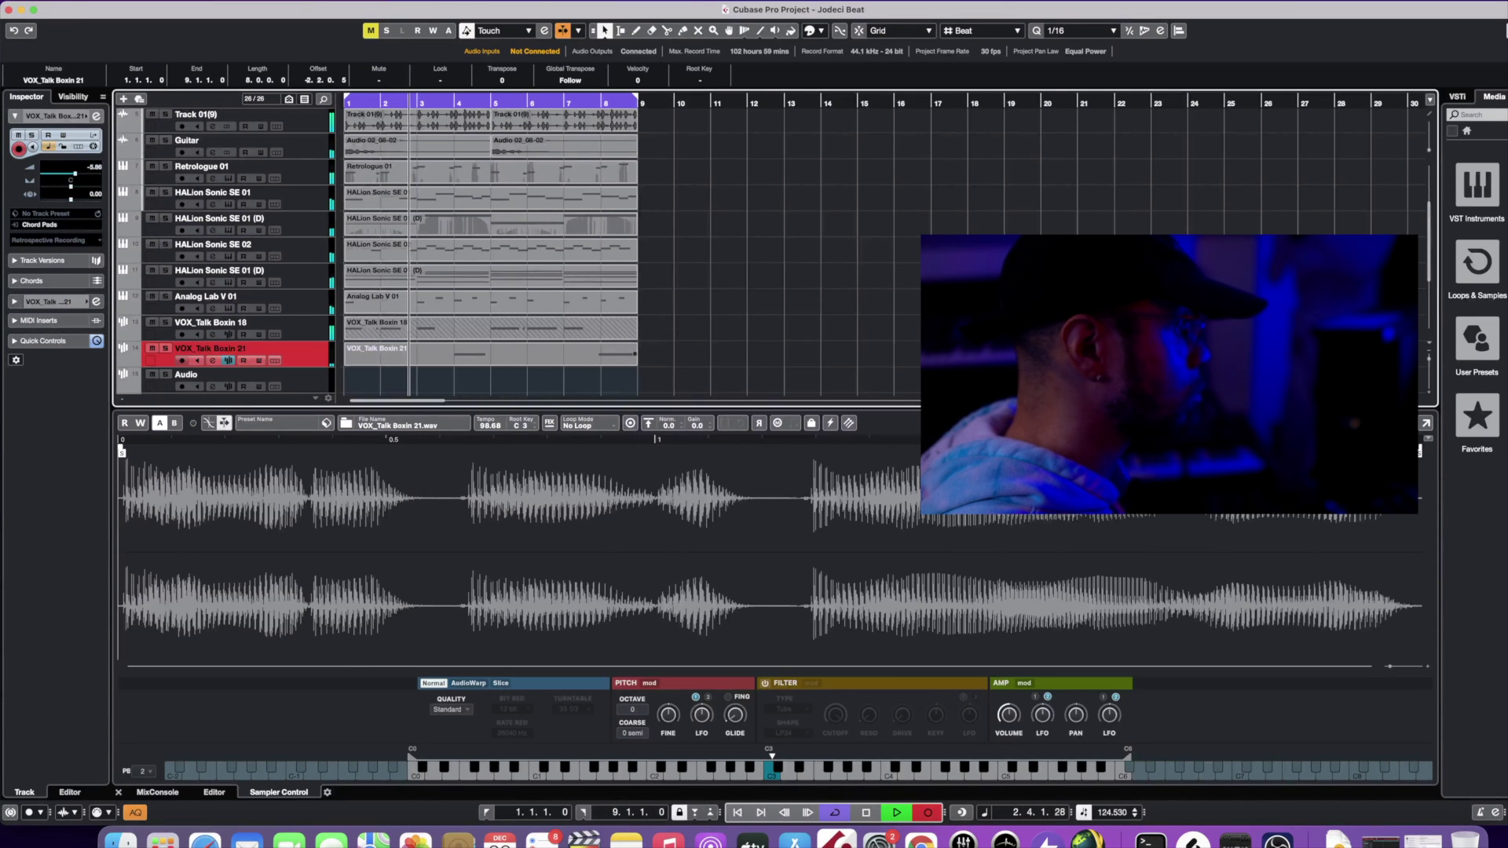
{"action": "key", "text": "Return"}
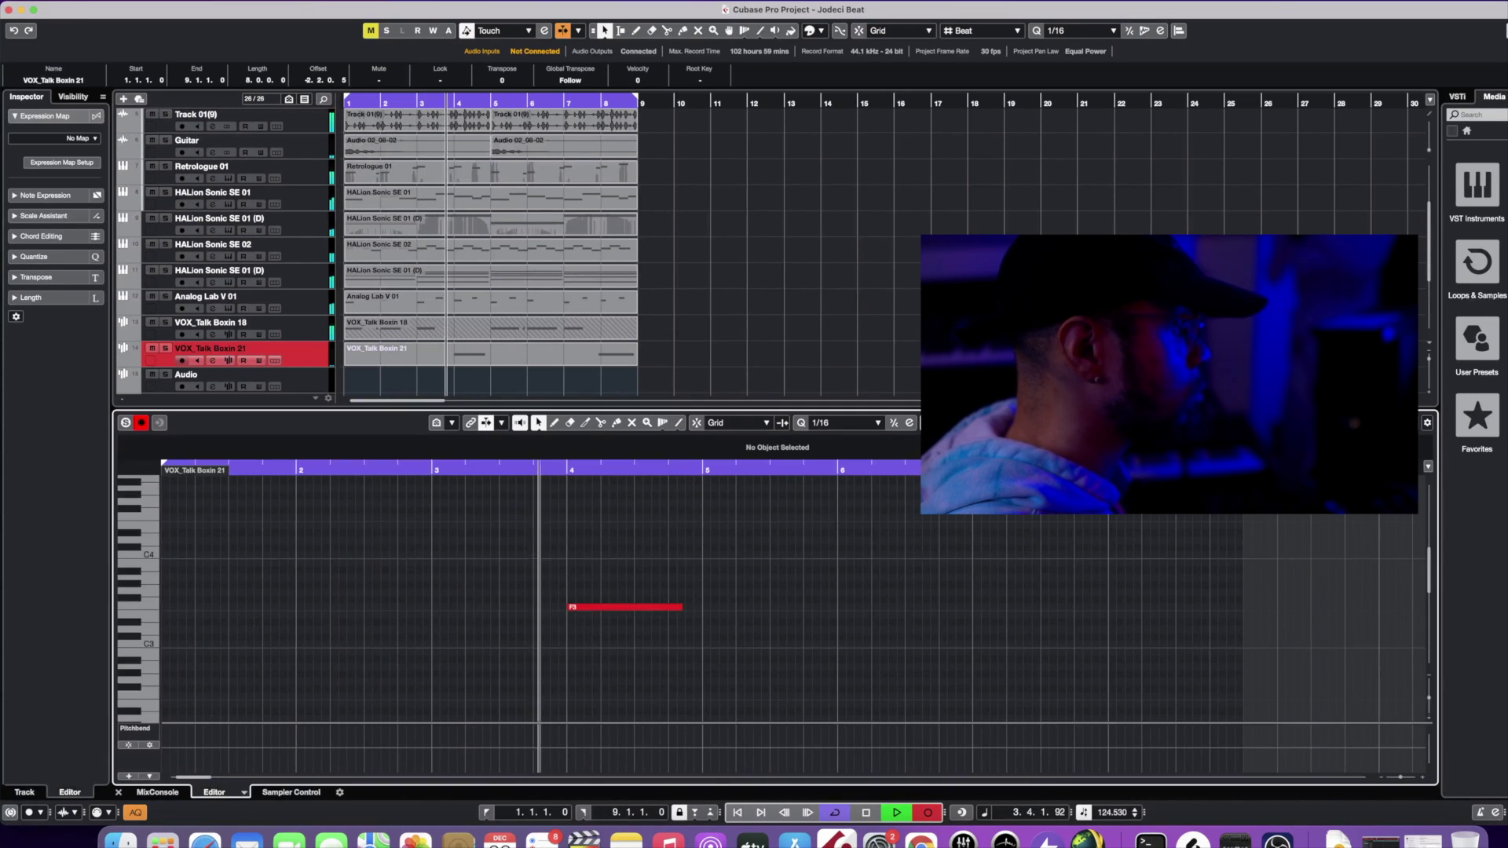
End recording on VOX_Talk Boxin 21 and lengthen its last F3 note to just before bar 9
{"action": "key", "text": "KP_Multiply"}
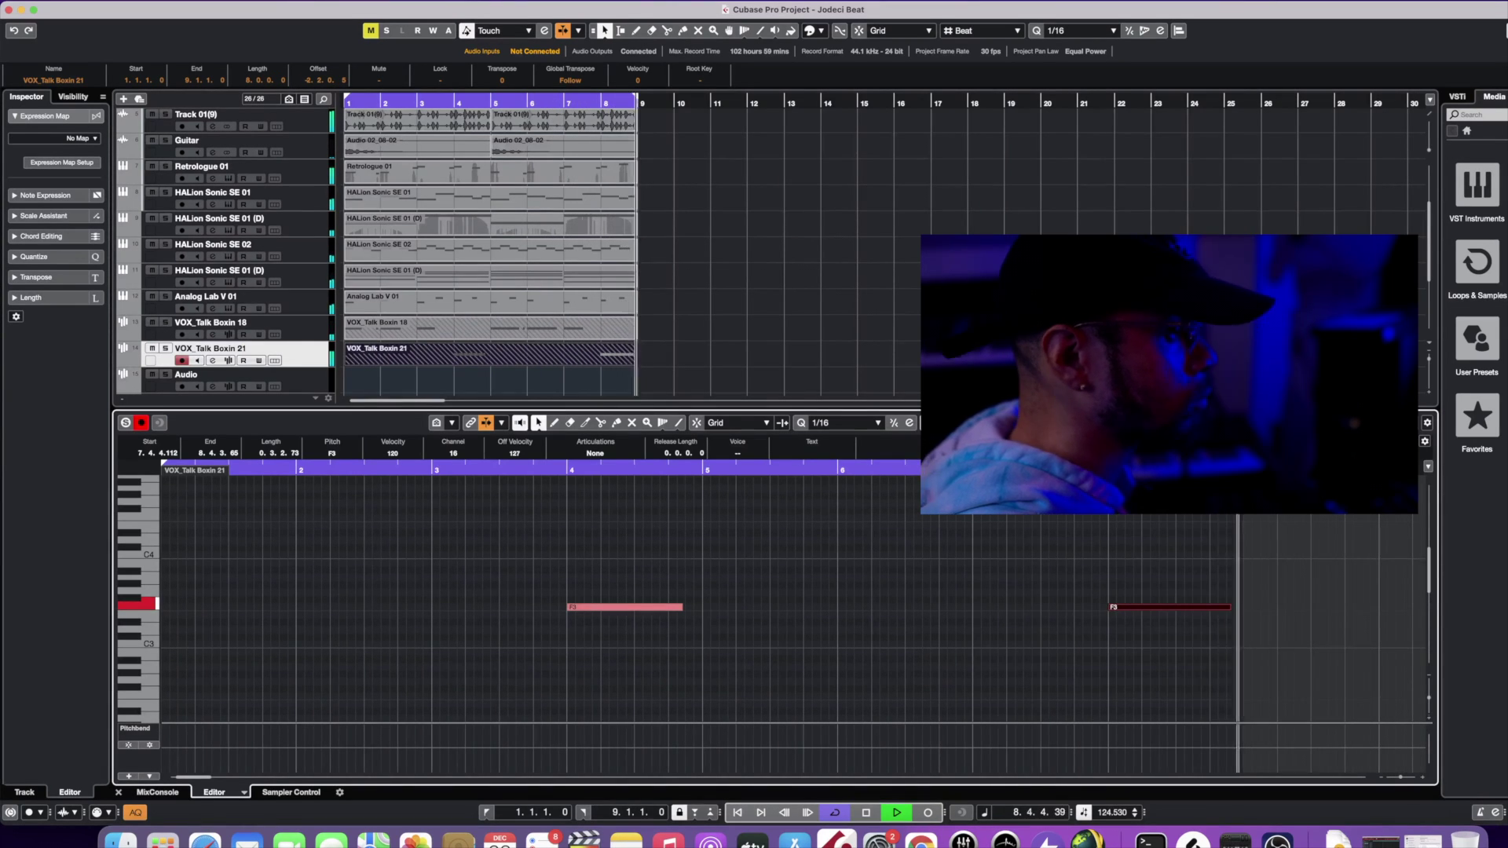
{"action": "left_click_drag", "start_coordinate": [1234, 607], "coordinate": [1238, 607]}
{"action": "left_click", "coordinate": [491, 379]}
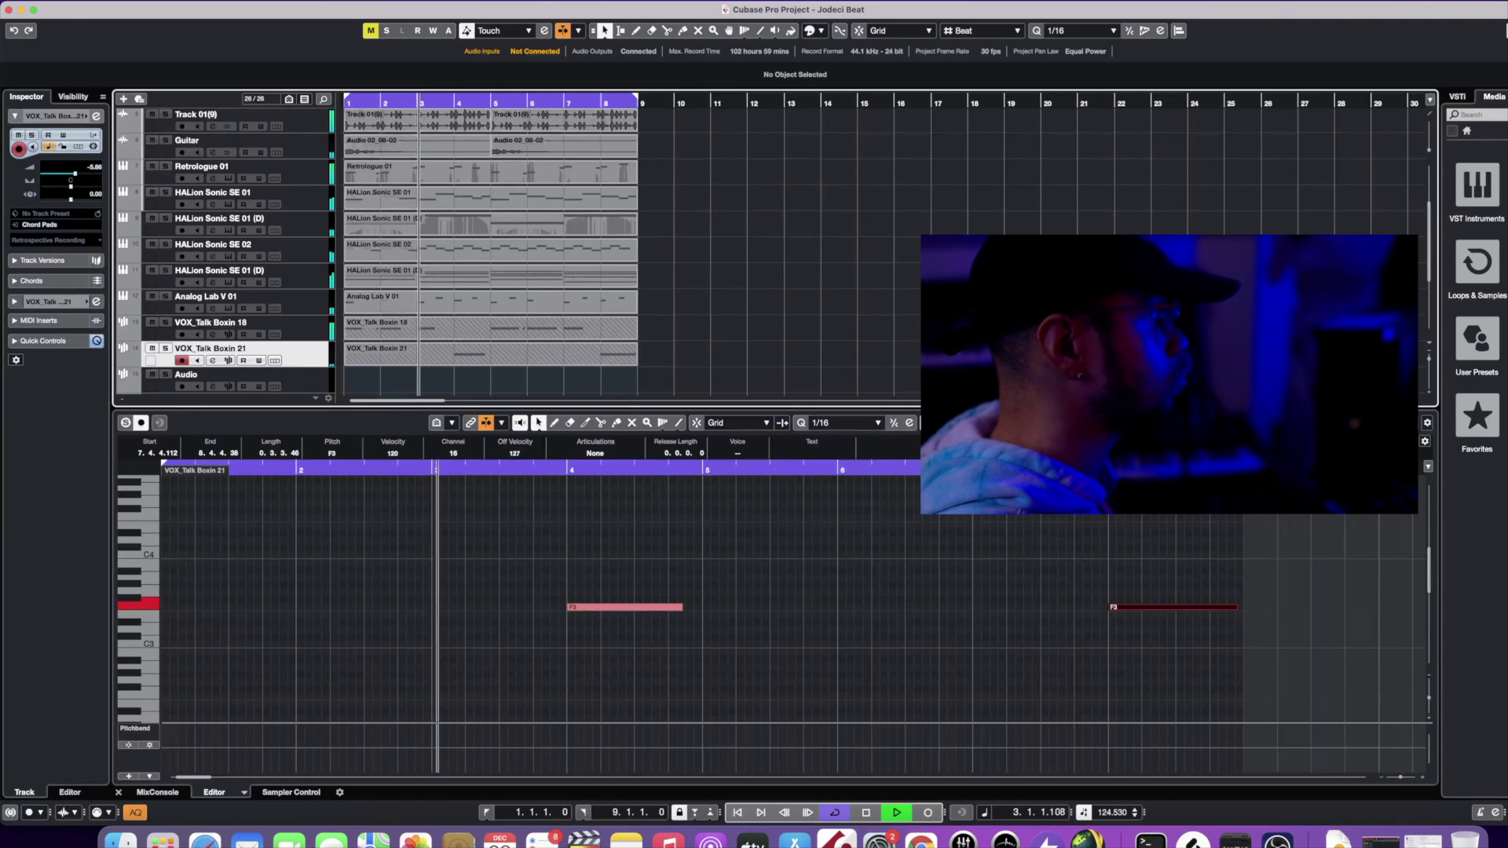
Switch the track selection from VOX_Talk Boxin 21 to VOX_Talk Boxin 18 and back during playback
{"action": "key", "text": "Up"}
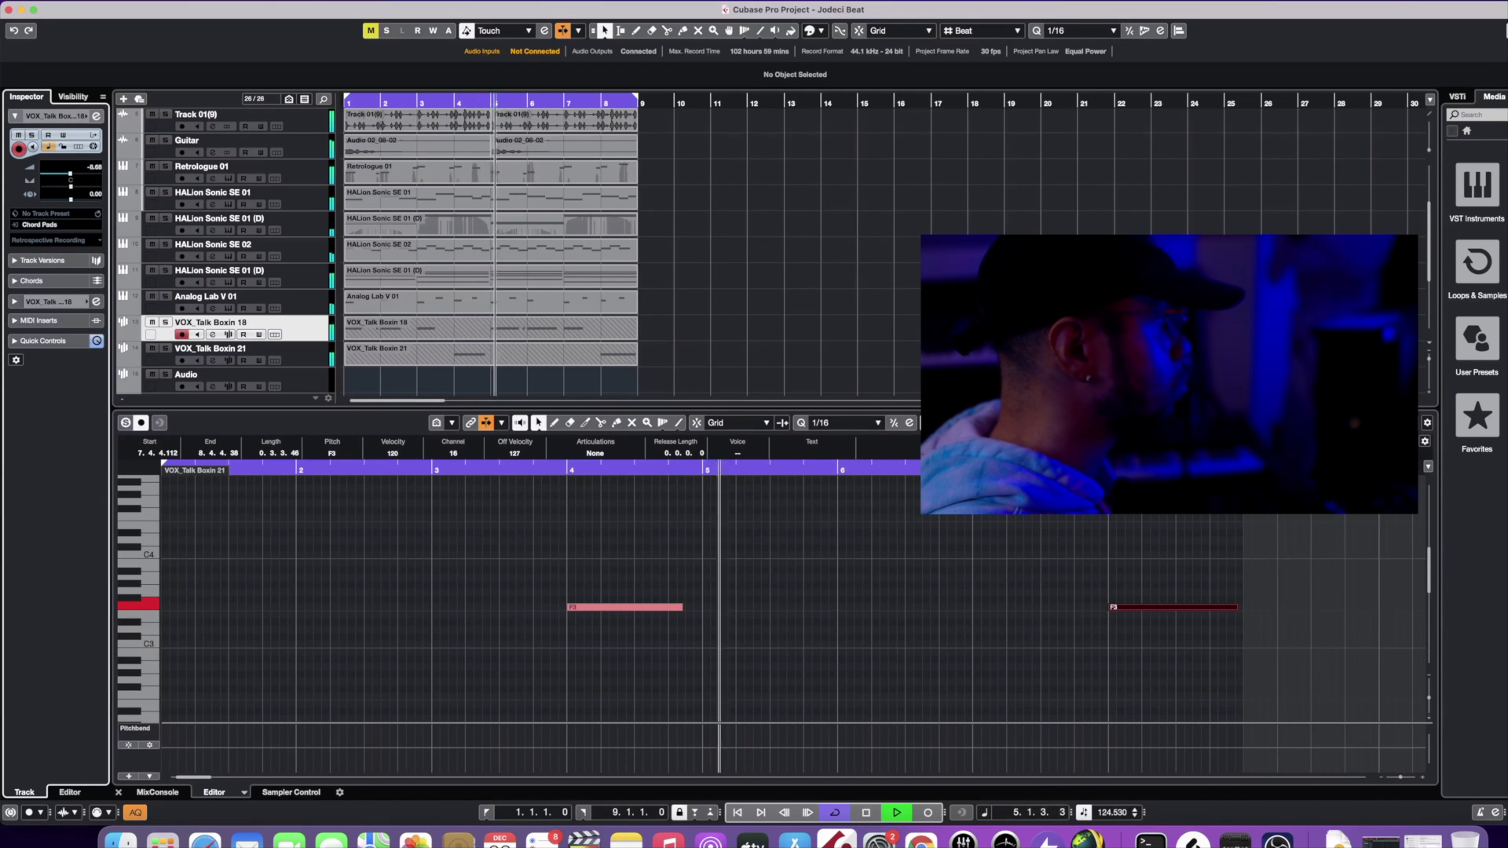
{"action": "key", "text": "Down"}
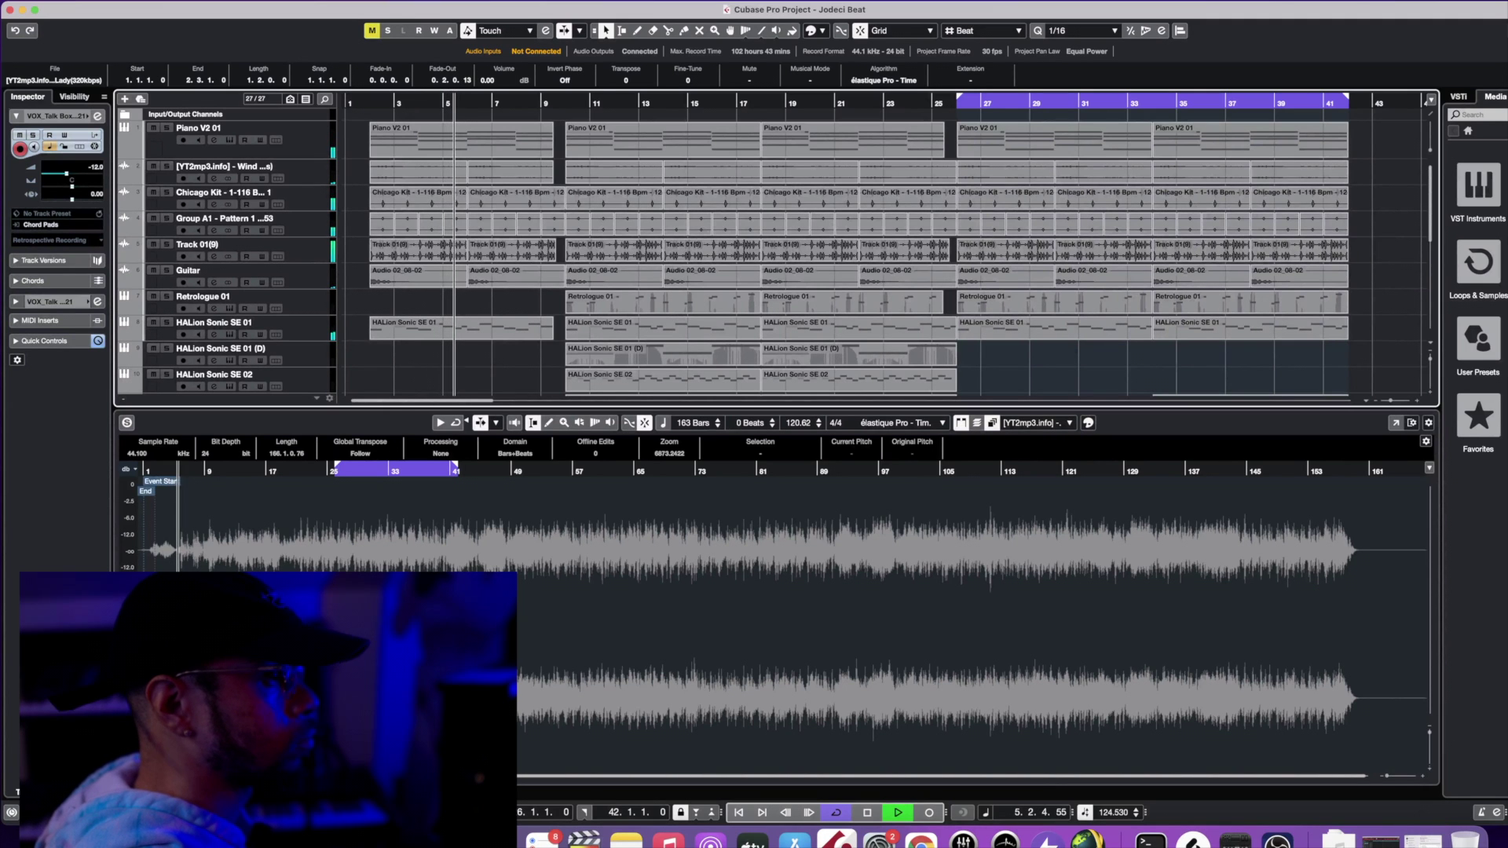
Enlarge the arrangement area to show all tracks, and display the VOX_Talk Boxin 18 part starting at bar 10 in the key editor
{"action": "left_click_drag", "start_coordinate": [776, 408], "coordinate": [776, 561]}
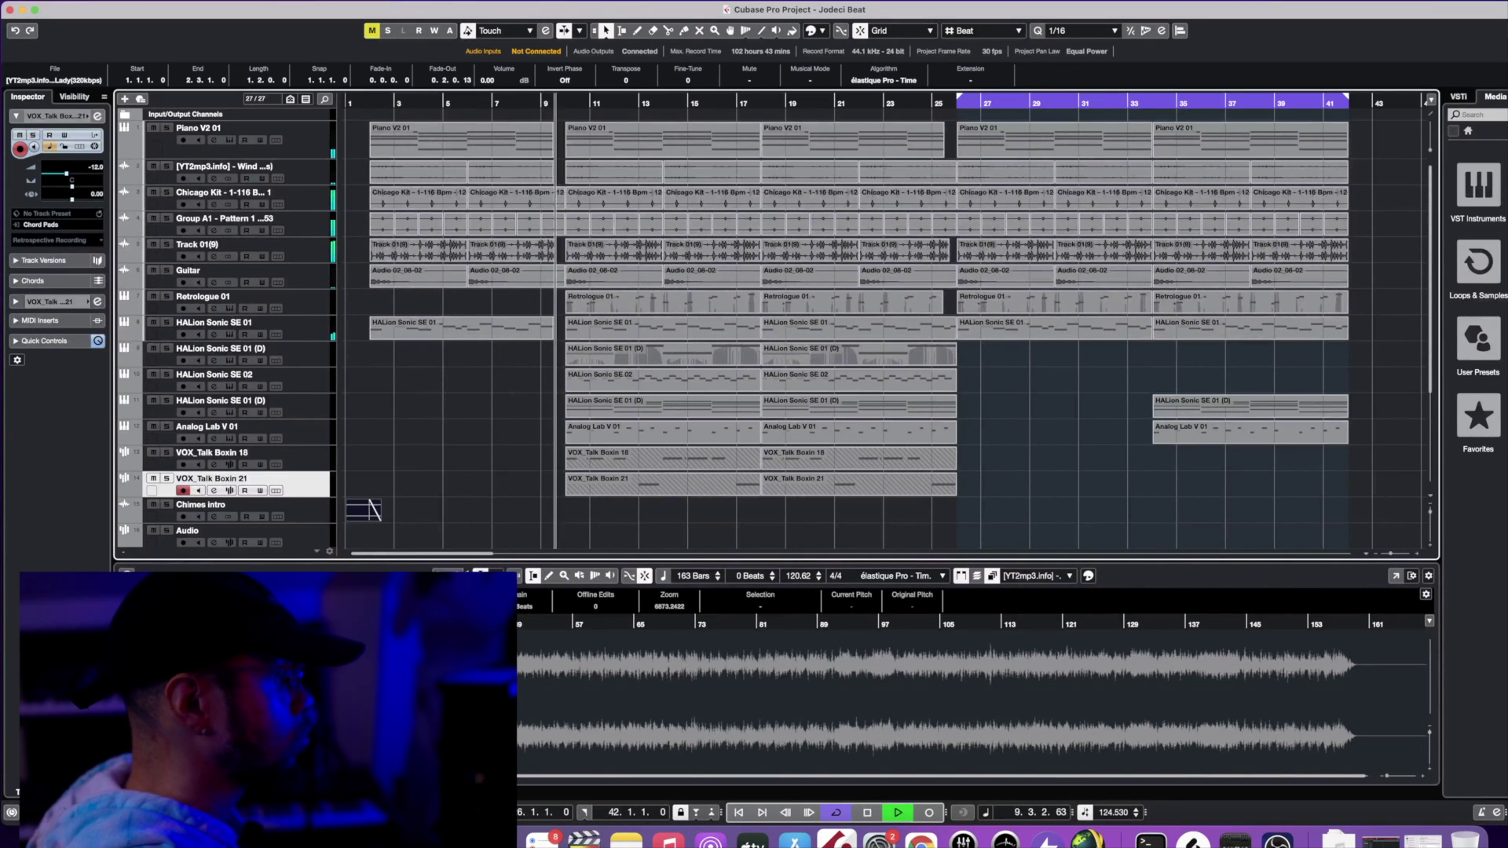
{"action": "key", "text": "Up"}
{"action": "key", "text": "Escape"}
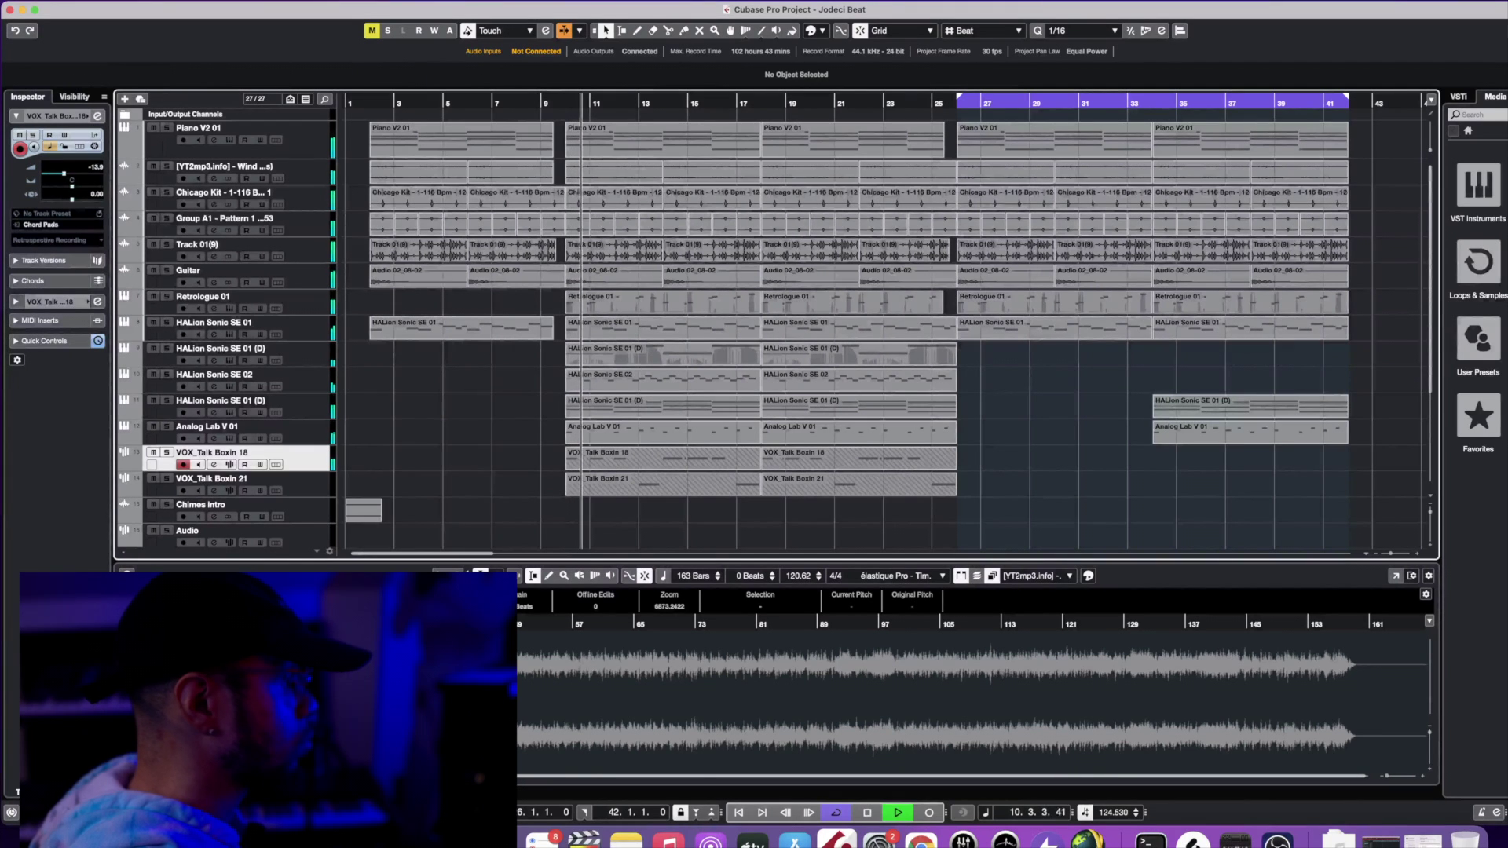
{"action": "left_click", "coordinate": [629, 458]}
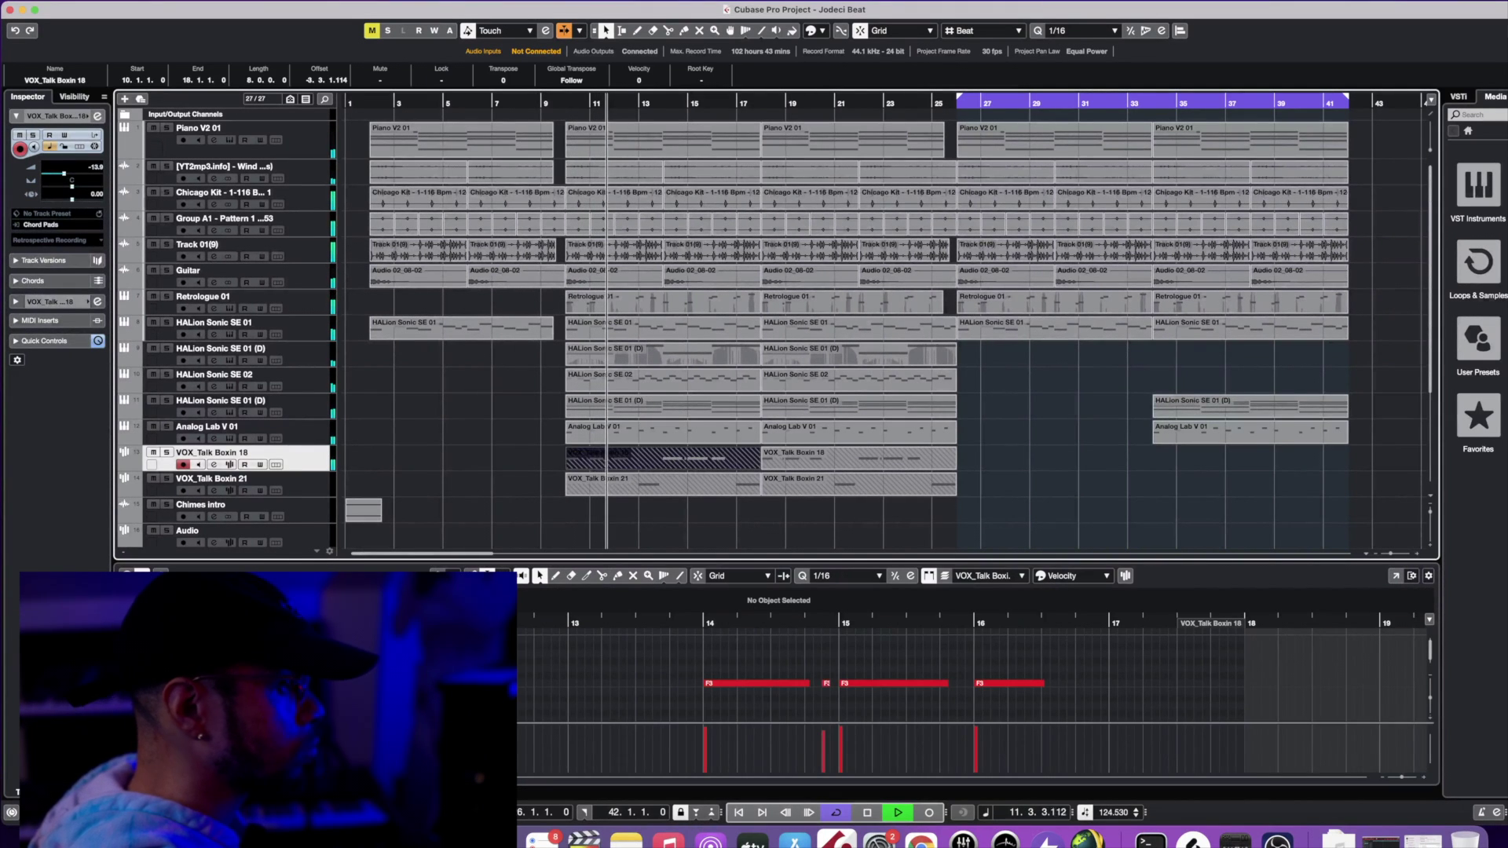
{"action": "key", "text": "Escape"}
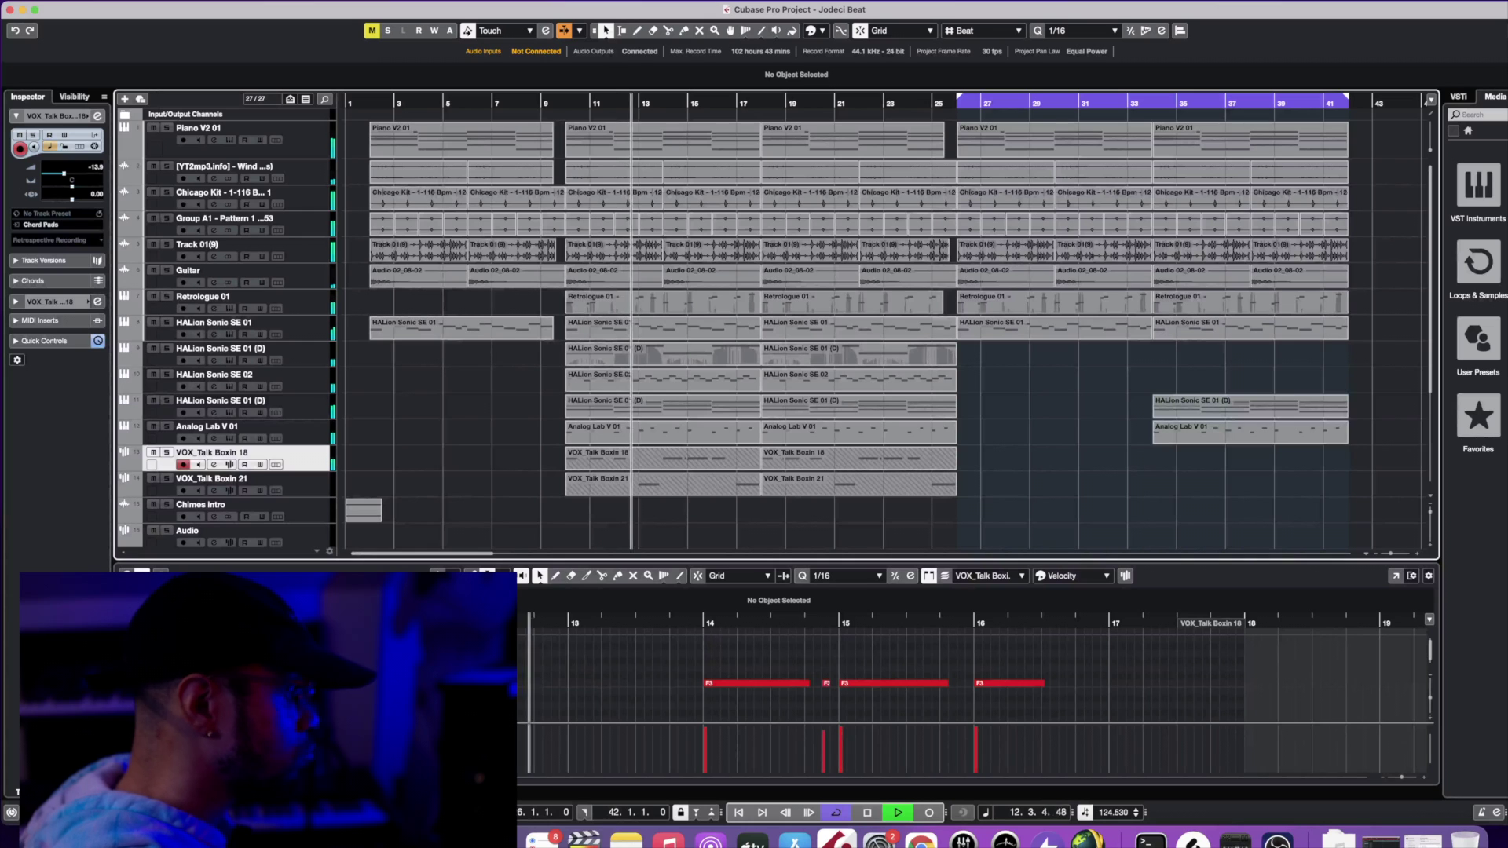